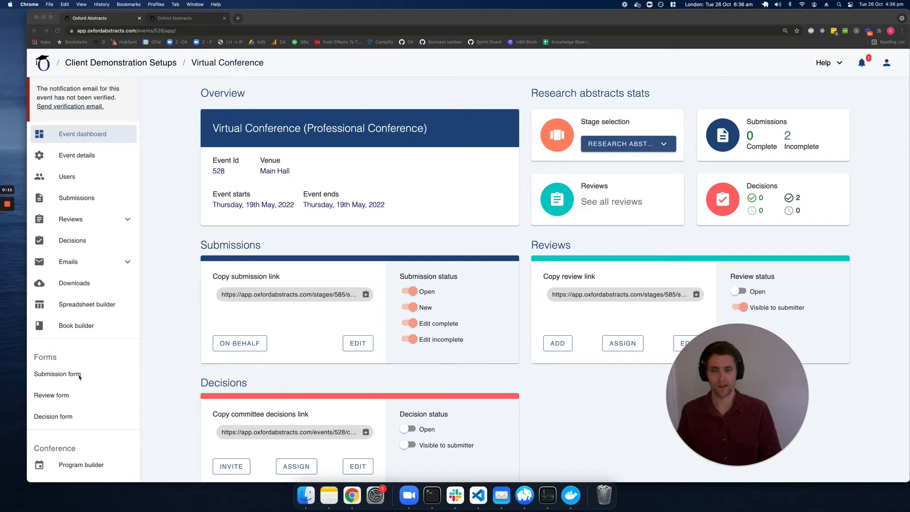
- Open the event's submission form editor and open the Authors and affiliations question for editing
left_click(76, 375)
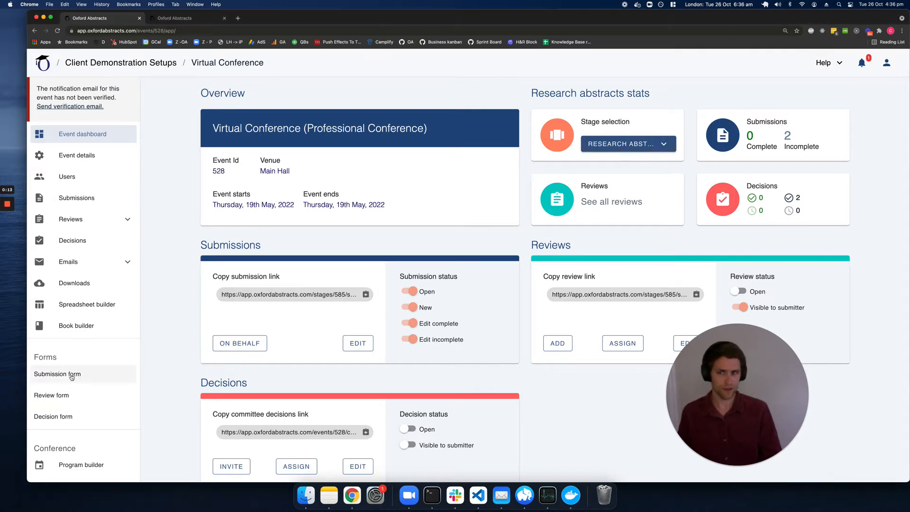
left_click(68, 375)
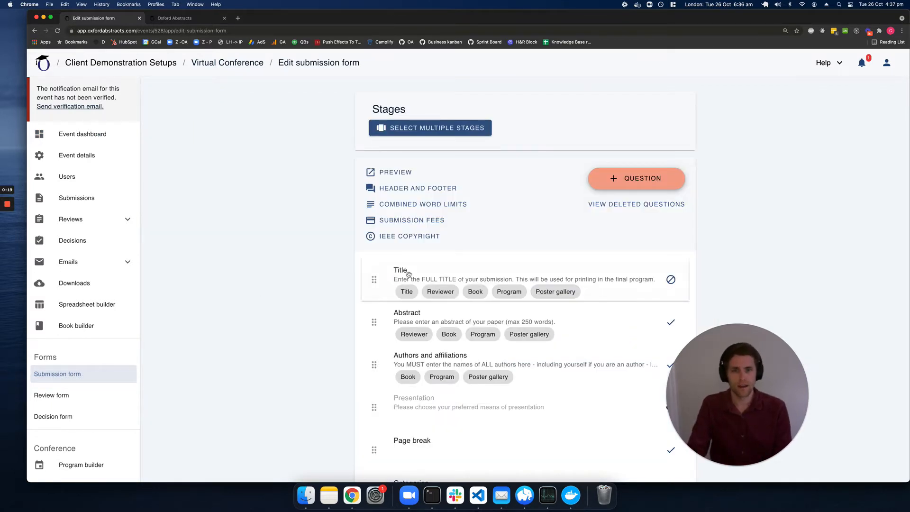
scroll(447, 365, "down", 2)
scroll(447, 364, "down", 1)
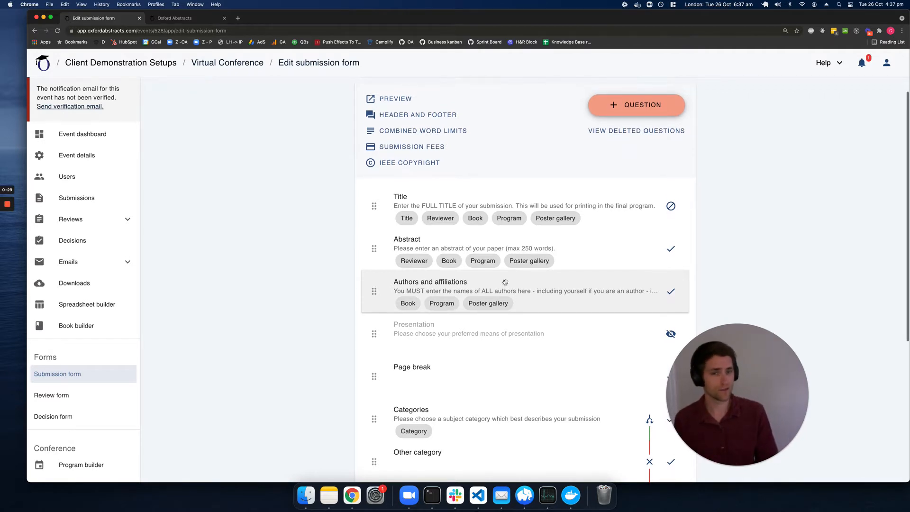
scroll(628, 204, "up", 1)
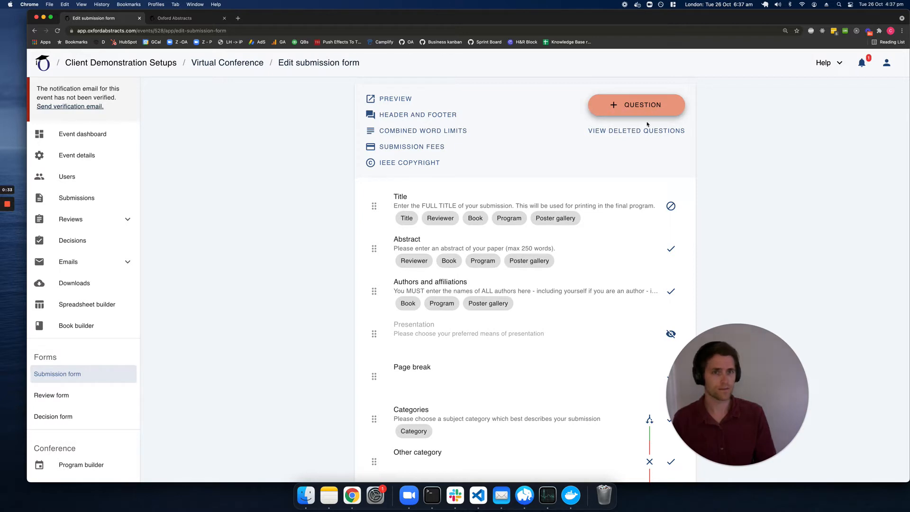
left_click(541, 298)
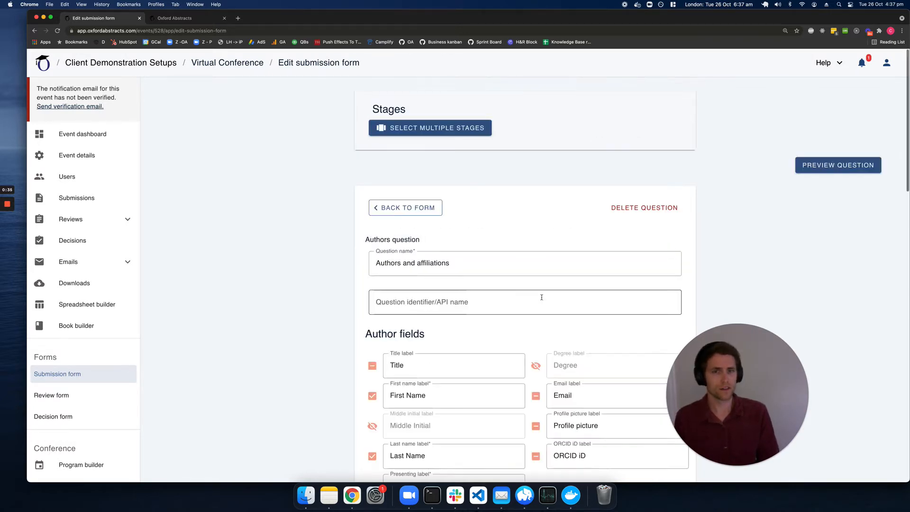
- Examine the display setting options available for the Email and First Name author fields
left_click_drag(758, 398, 812, 391)
left_click(475, 262)
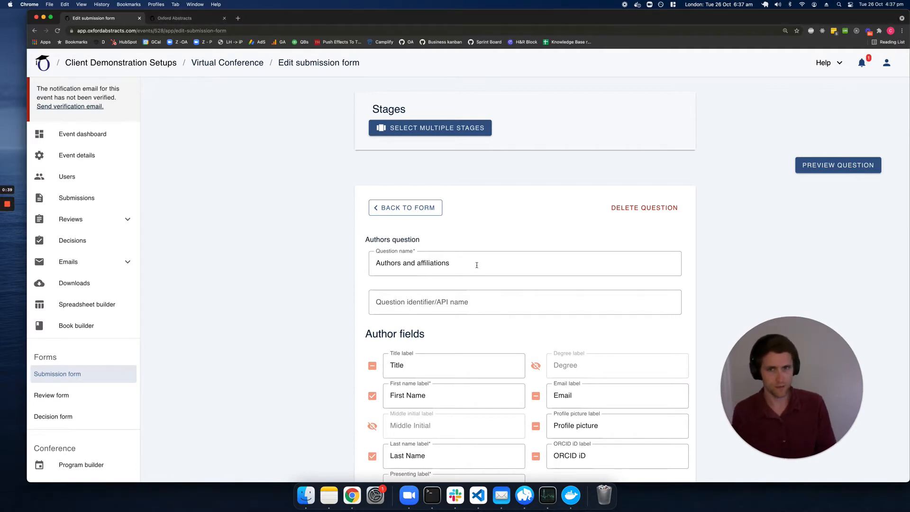
left_click(470, 262)
scroll(471, 261, "down", 5)
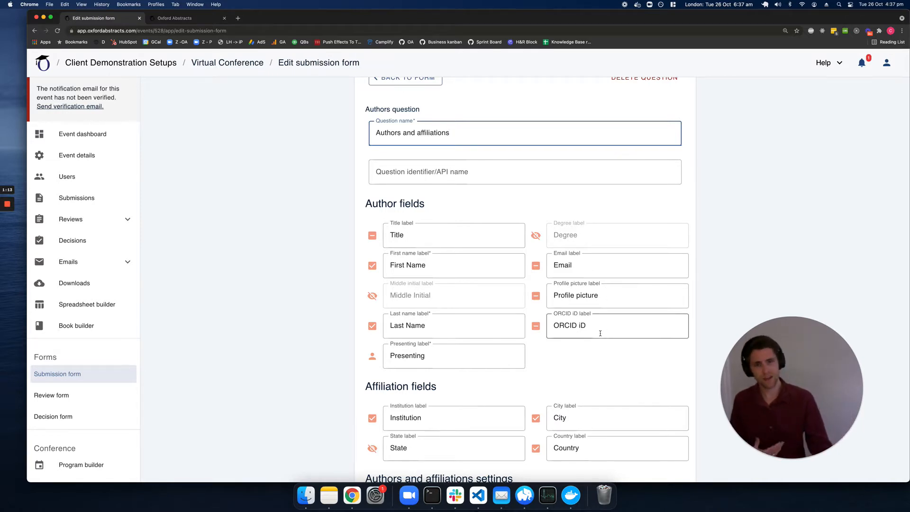
left_click(537, 266)
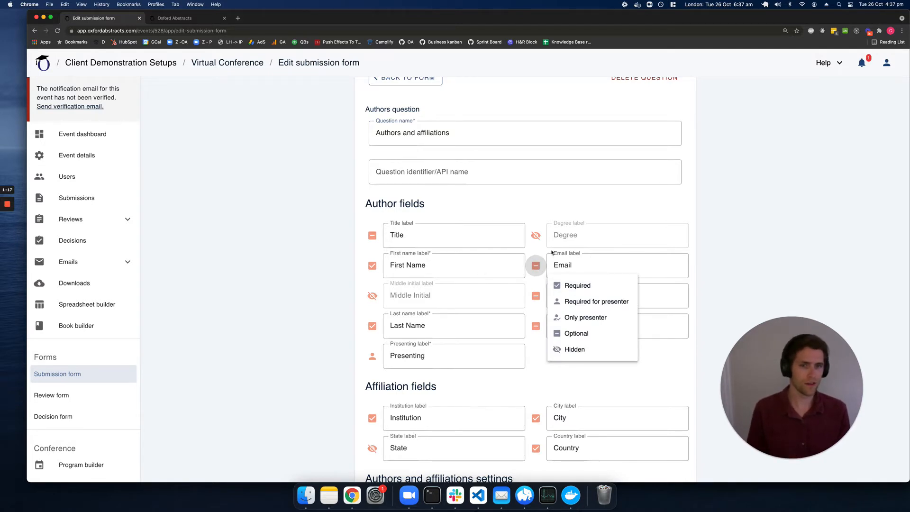
left_click(372, 267)
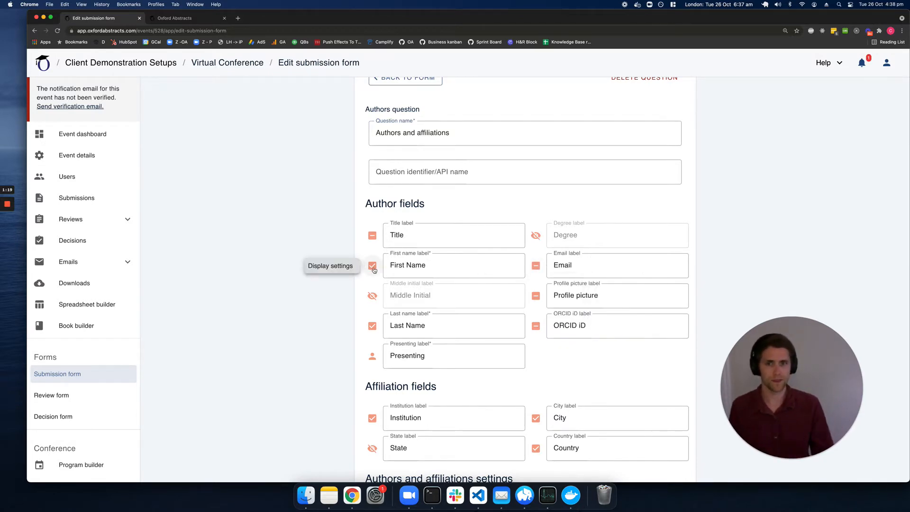
left_click(373, 267)
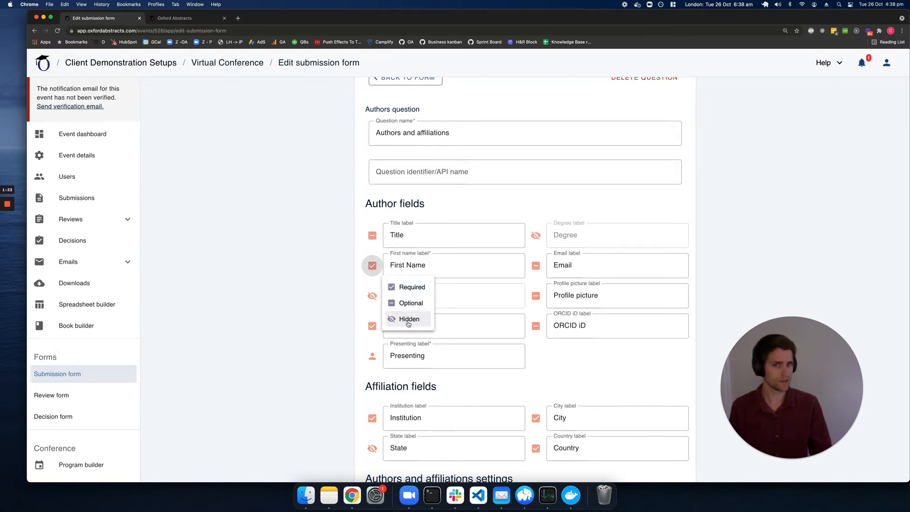
left_click(307, 324)
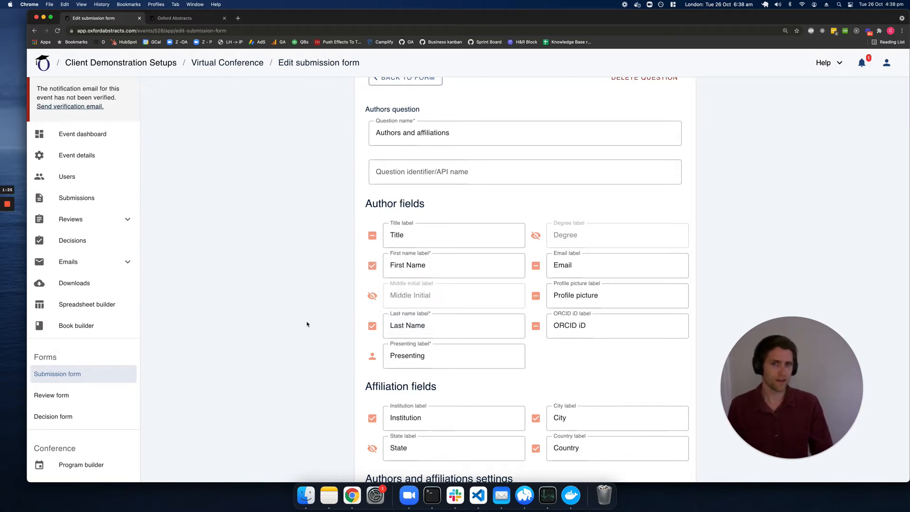
- Set the Title author field to display as a dropdown with the options "Mrs", "Mr" and "...", each on its own line
left_click(372, 237)
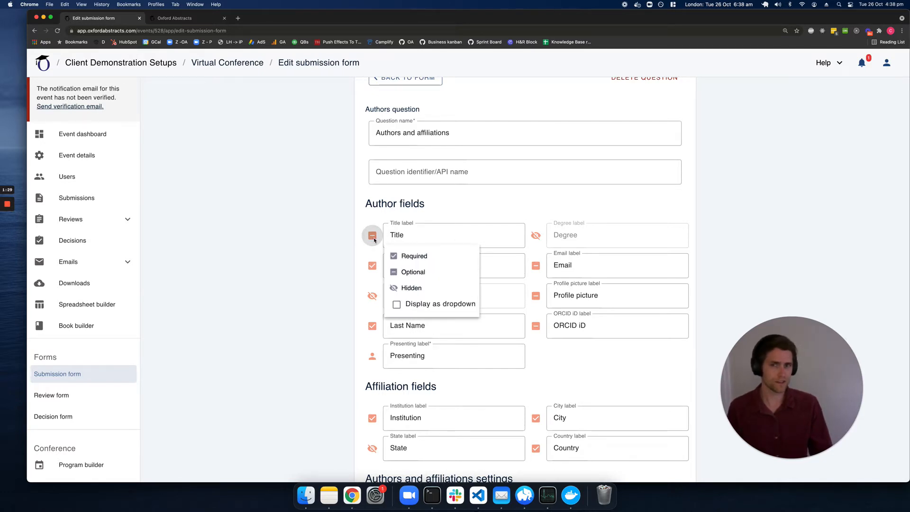
left_click(397, 306)
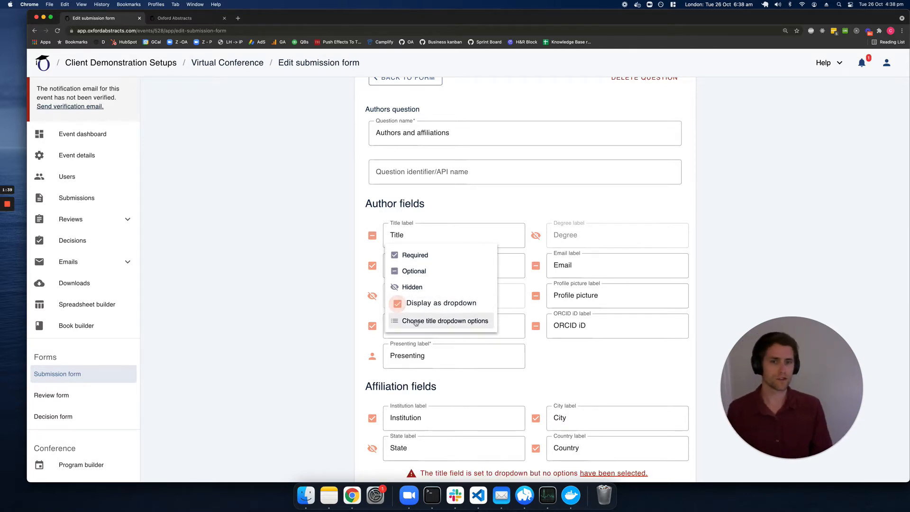
left_click(414, 321)
left_click(420, 275)
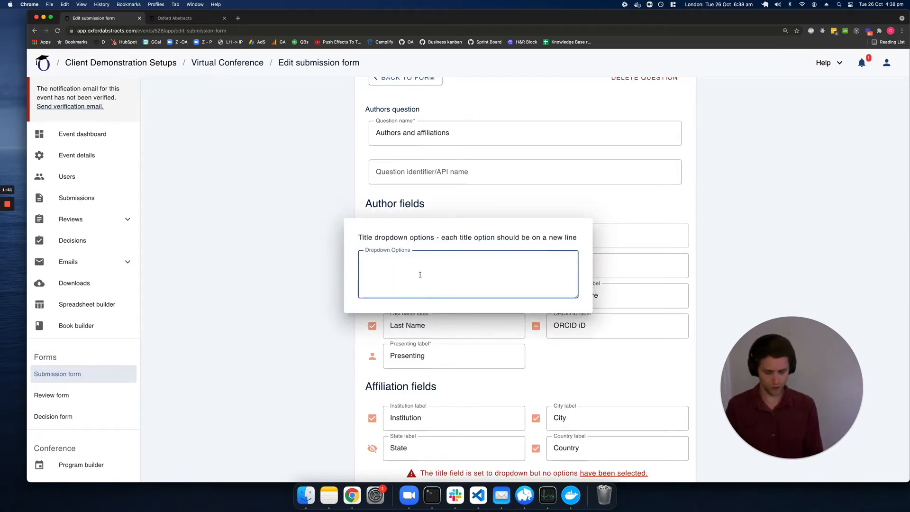
type("Mrs")
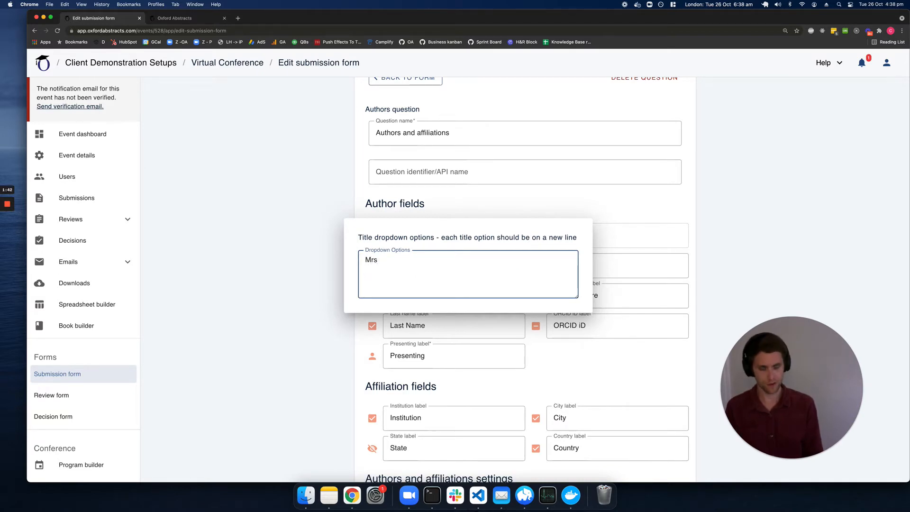
key("Return")
type("Mr")
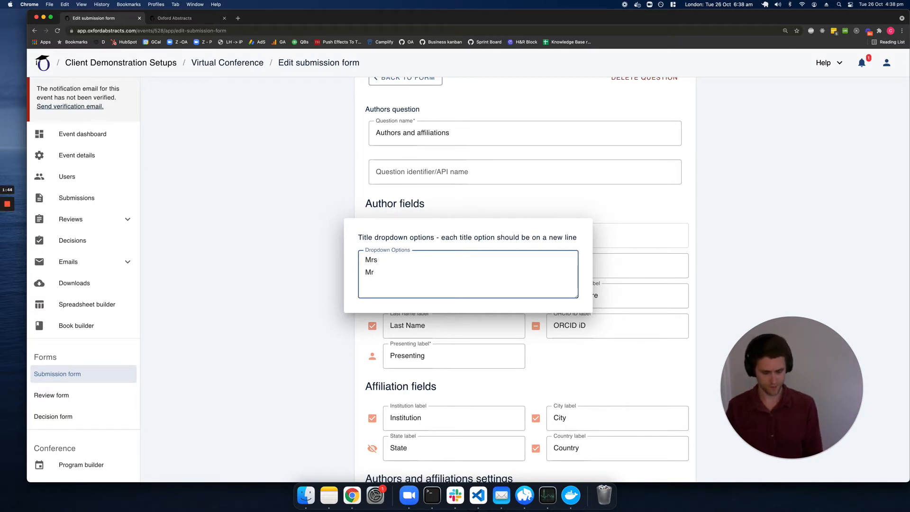
key("Return")
type("...")
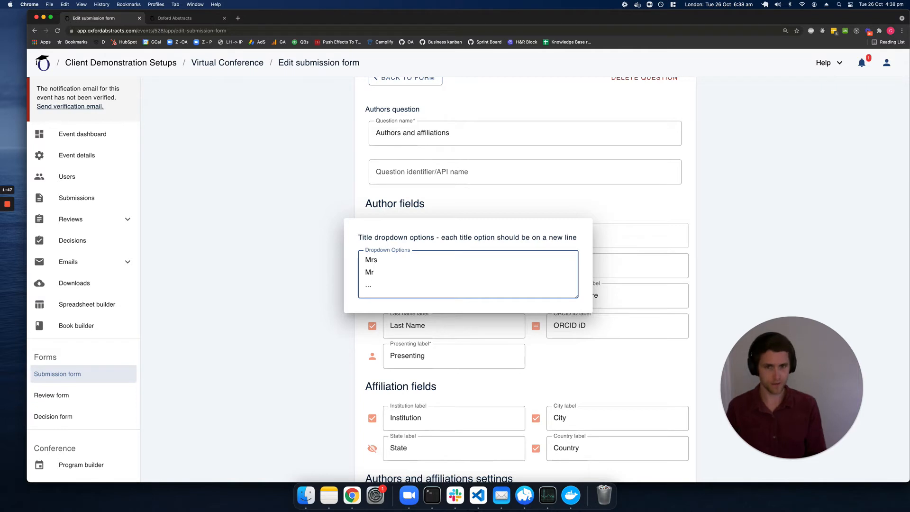
- Clear all the title dropdown options and turn off the dropdown display for the Title author field
key("super+a")
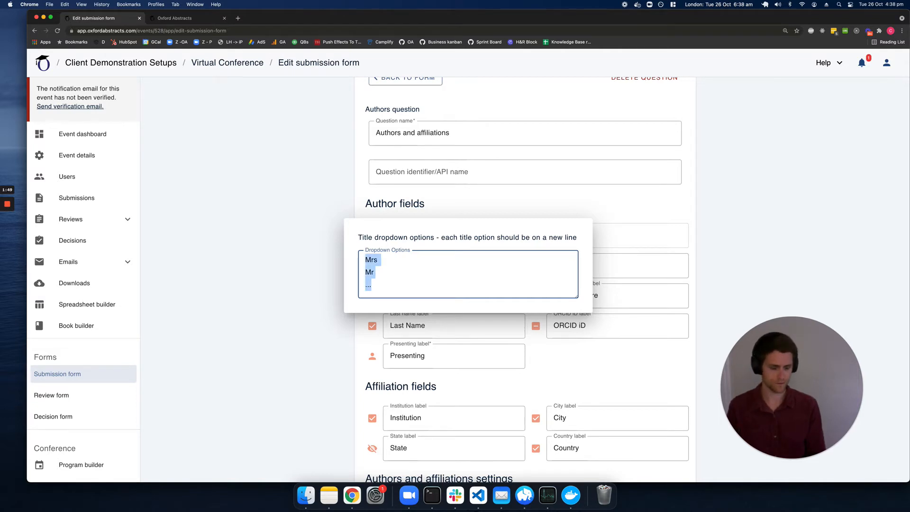
key("BackSpace")
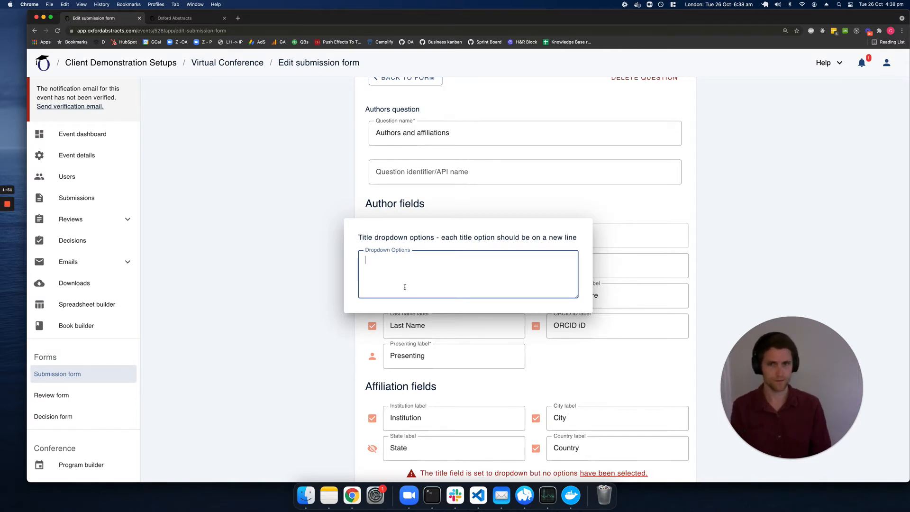
left_click(296, 284)
left_click(372, 236)
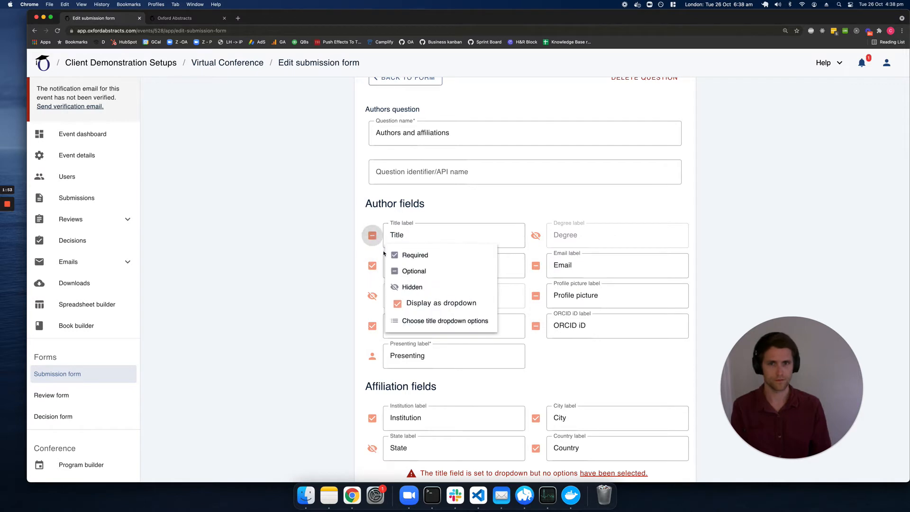
left_click(397, 303)
left_click(306, 282)
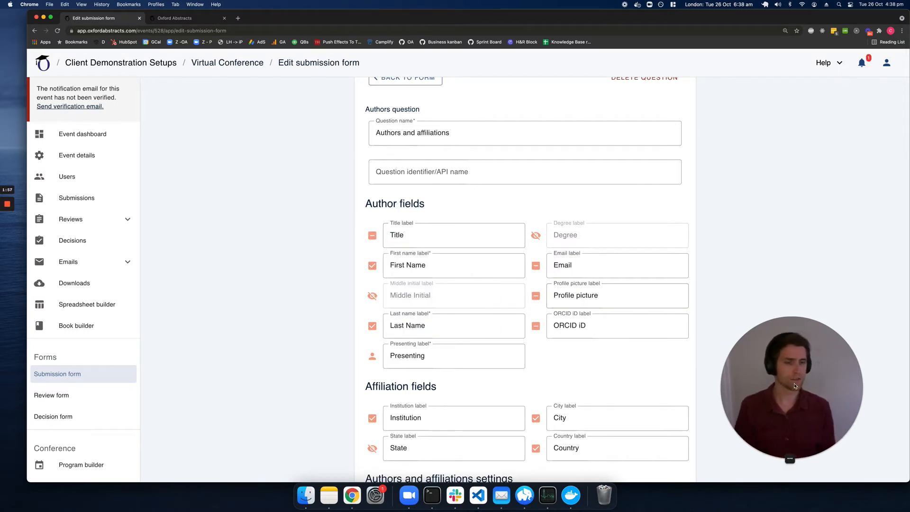
- Preview how the Authors and affiliations question will appear in the form
scroll(641, 328, "up", 2)
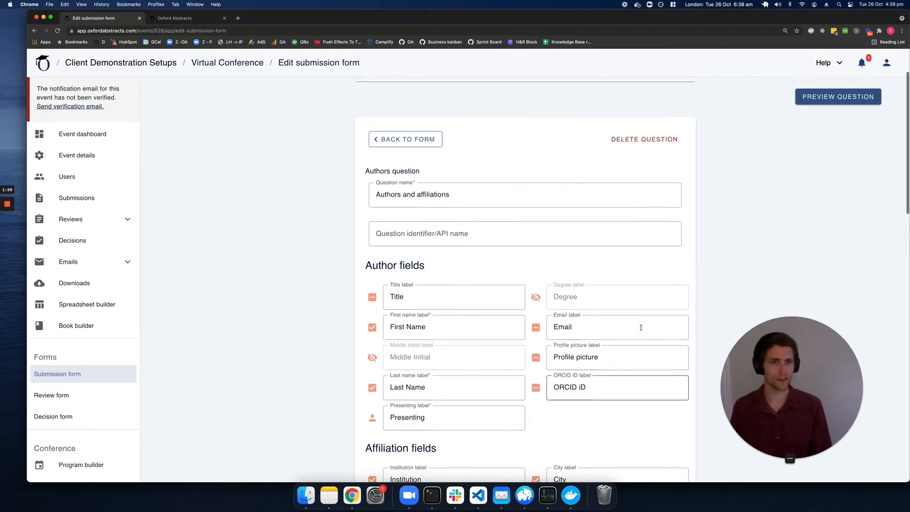
scroll(641, 327, "up", 2)
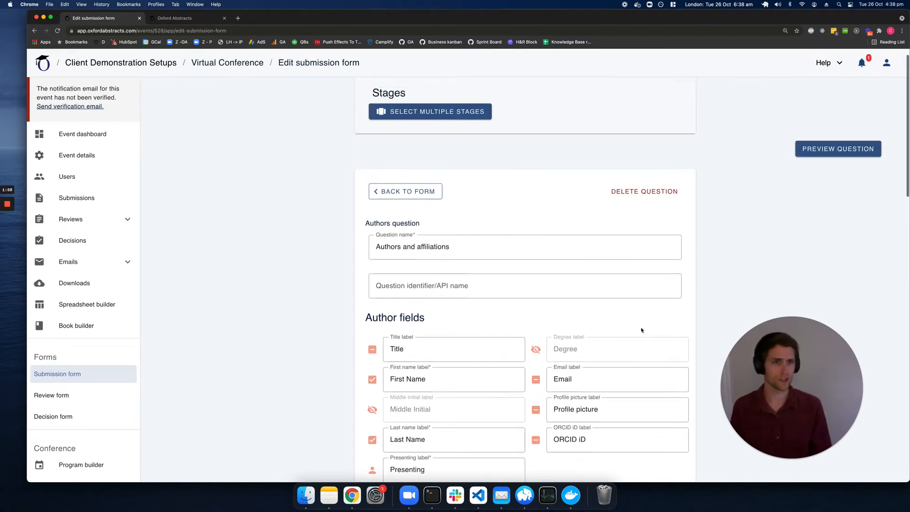
left_click(838, 153)
left_click_drag(809, 352, 500, 355)
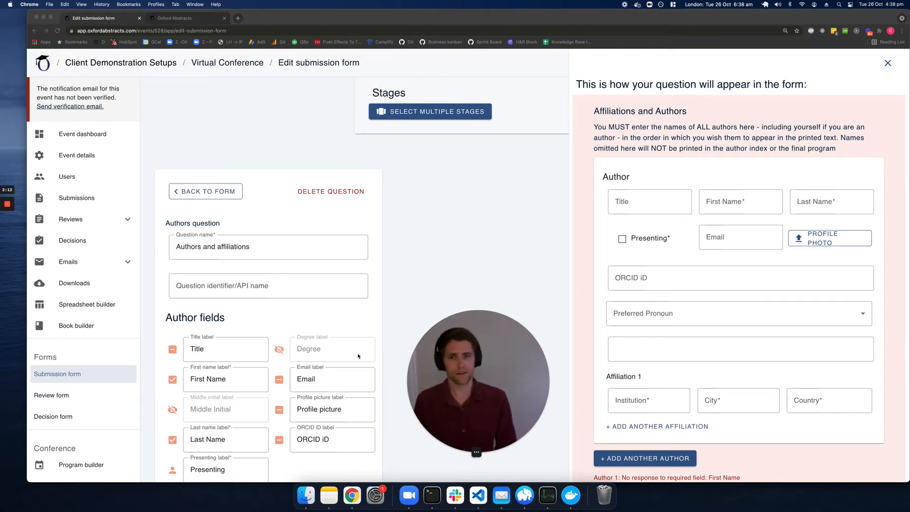
- Try hiding the First Name author field with the question preview open, and set the field back to Required
scroll(358, 356, "down", 3)
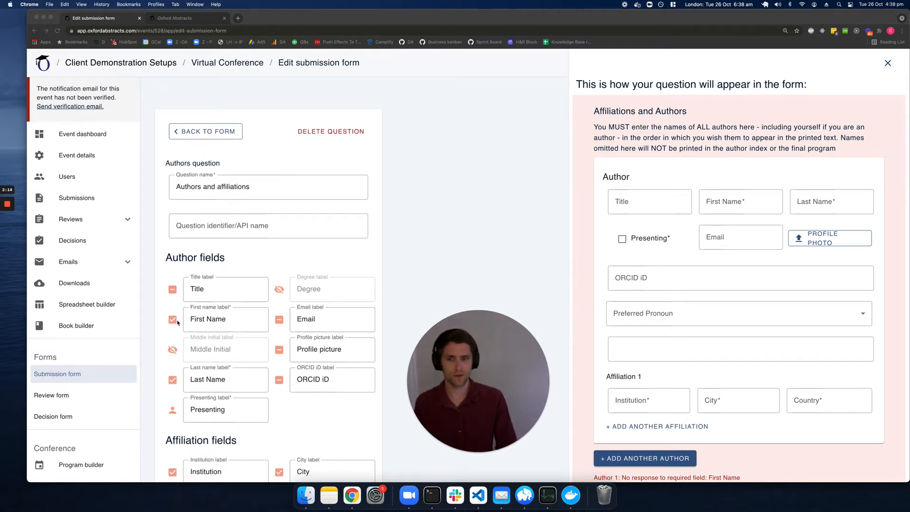
left_click(173, 320)
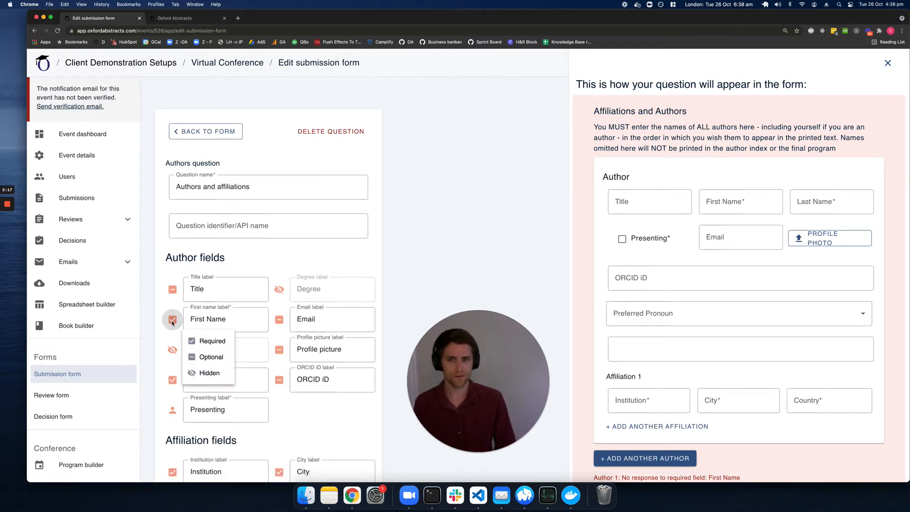
left_click(192, 374)
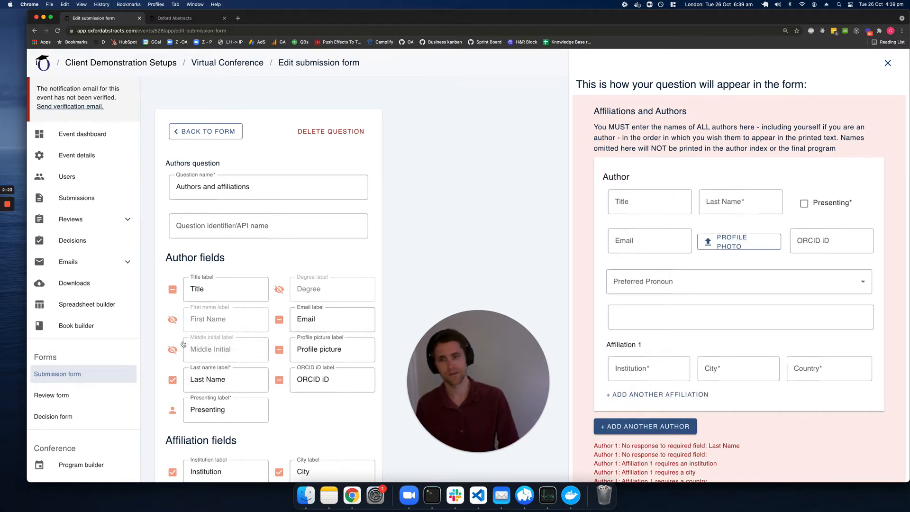
left_click(175, 322)
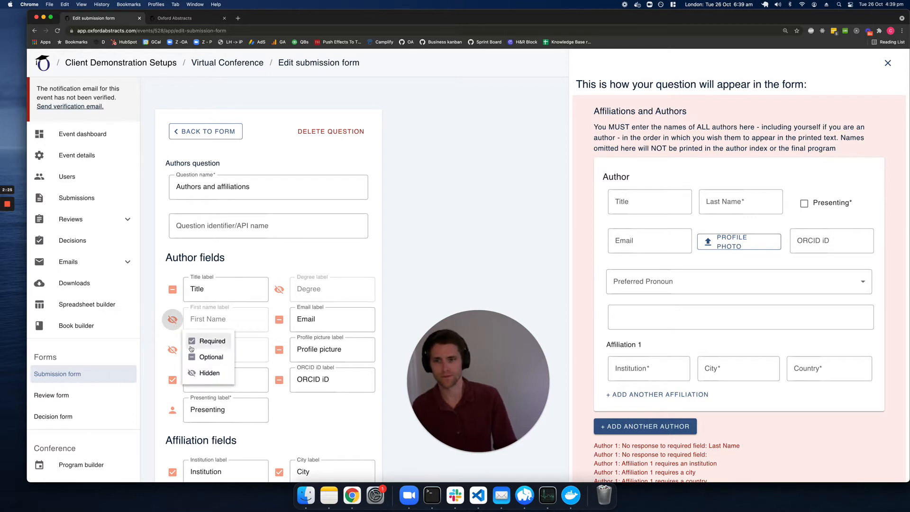
left_click(190, 342)
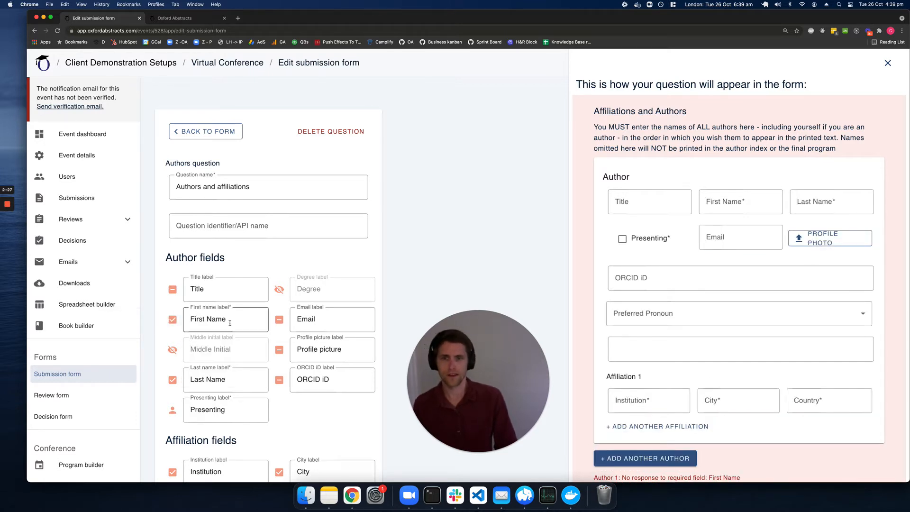
- Examine the display options of the Presenting and Email author fields and the profile photo upload in the preview
scroll(230, 324, "down", 1)
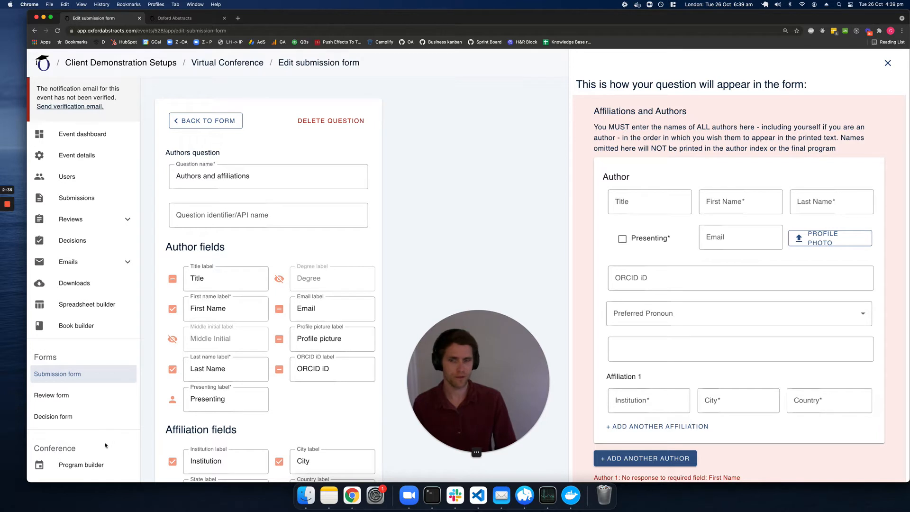
left_click(172, 400)
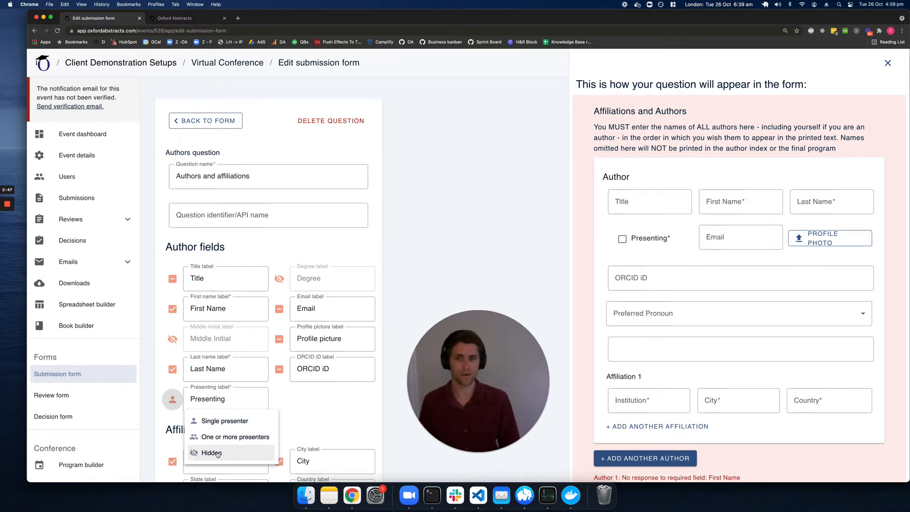
left_click(313, 429)
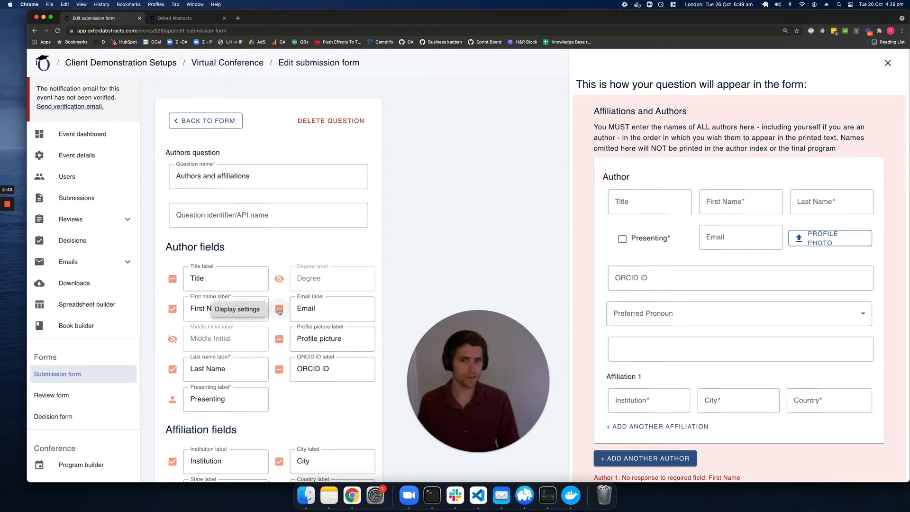
left_click(279, 310)
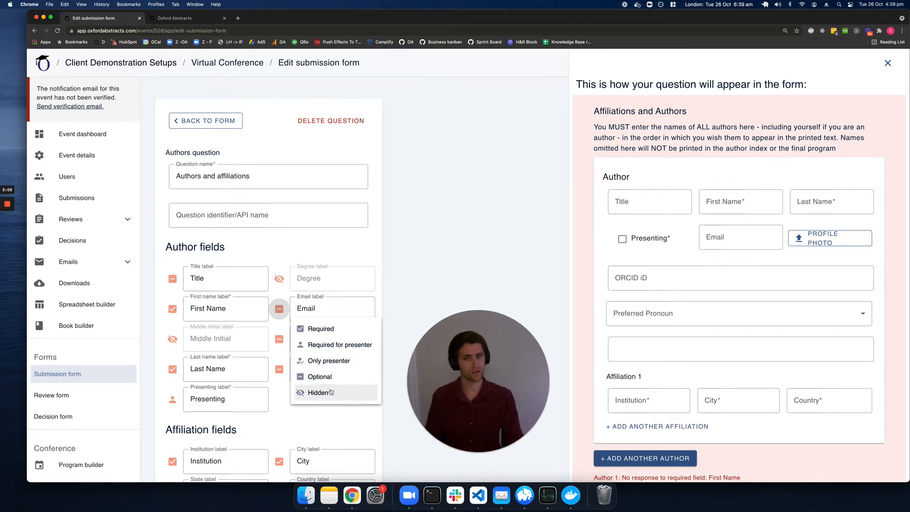
left_click(325, 417)
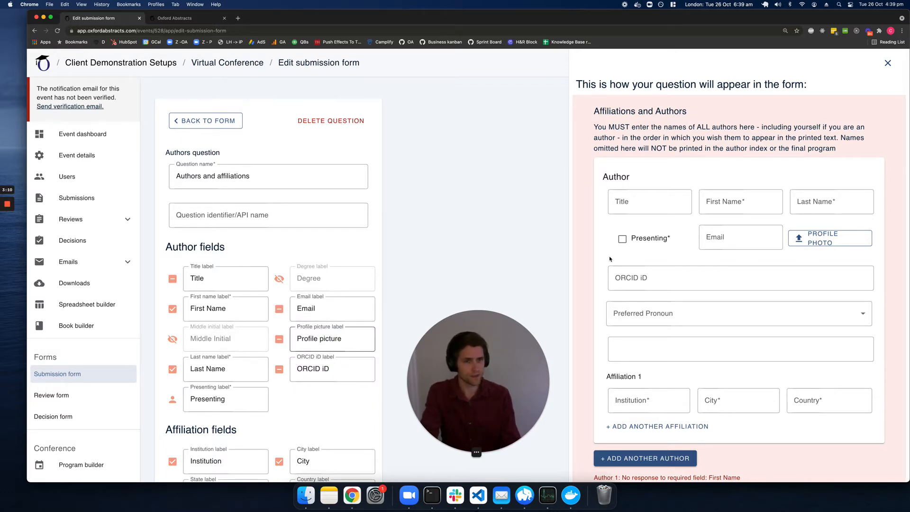
mouse_move(828, 240)
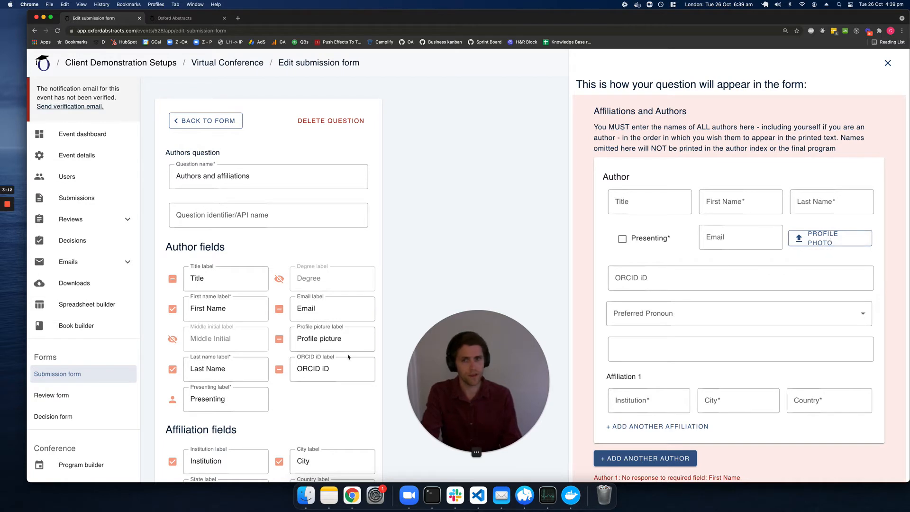
- Examine the display options of the Profile picture and ORCID iD author fields, including their program and book visibility
left_click(280, 340)
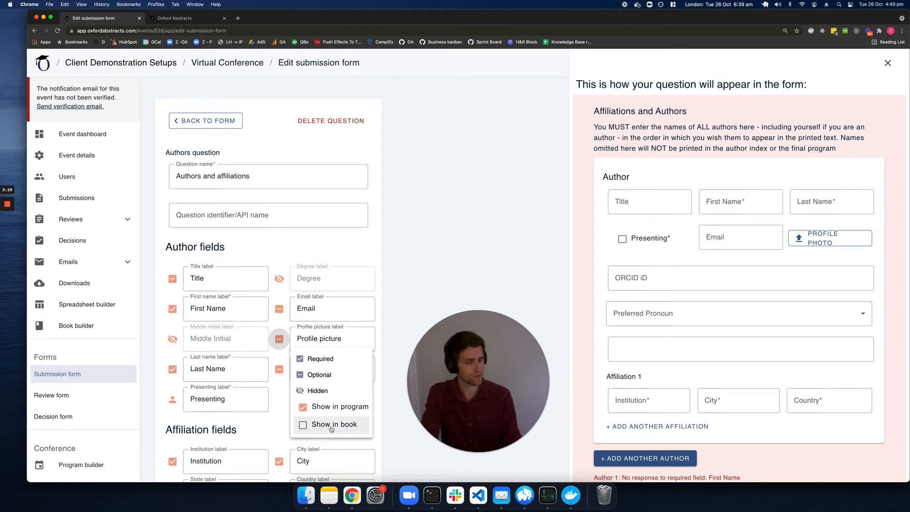
left_click(282, 408)
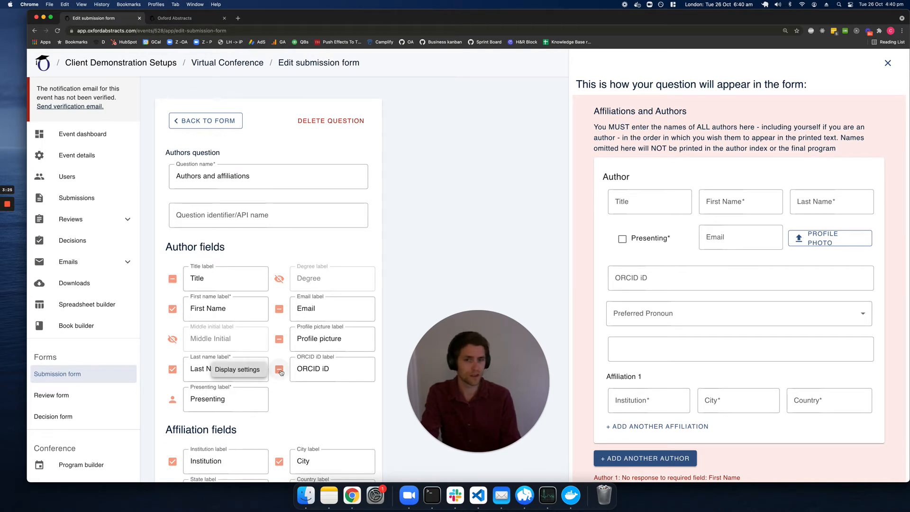
left_click(280, 370)
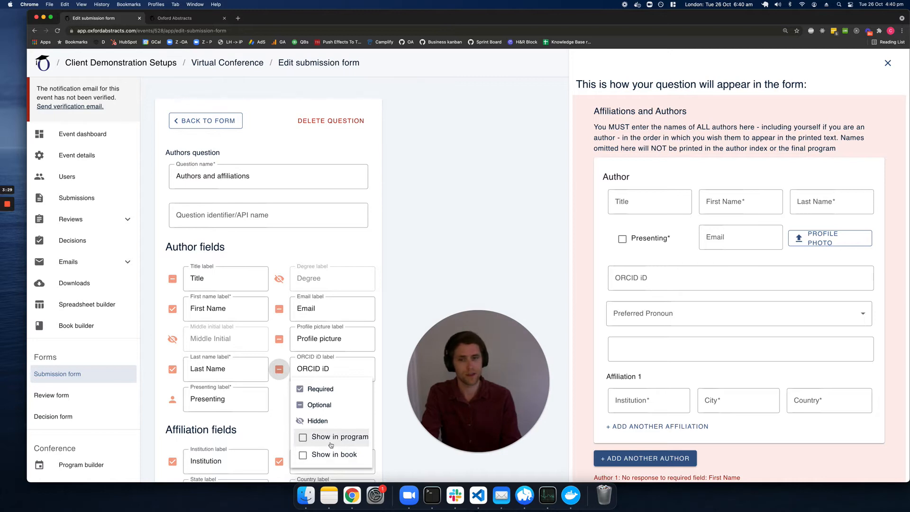
left_click(268, 432)
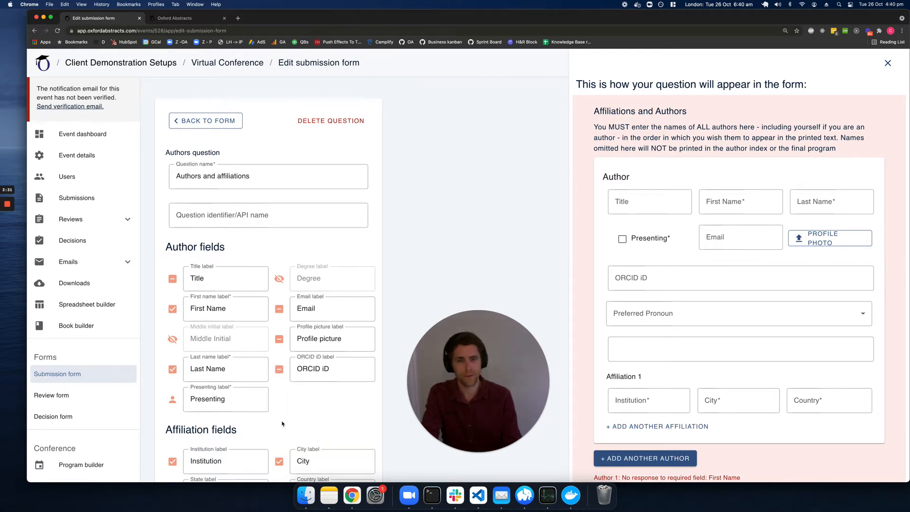
- Examine the affiliation fields and the City field's display options, and close the question preview
scroll(282, 423, "down", 6)
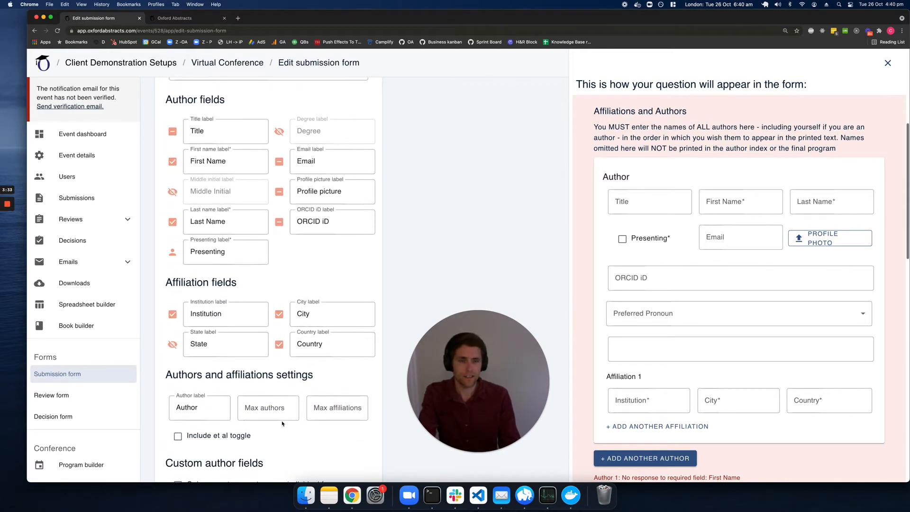
scroll(282, 423, "down", 2)
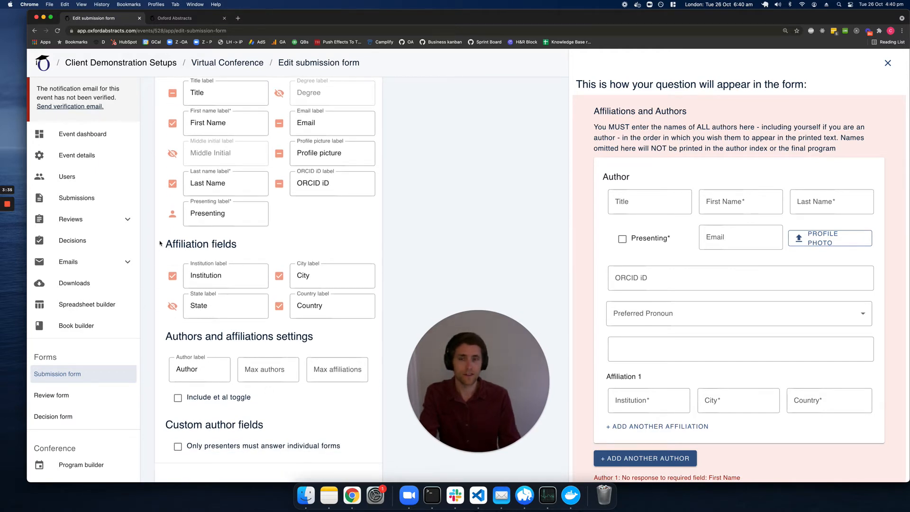
left_click(234, 275)
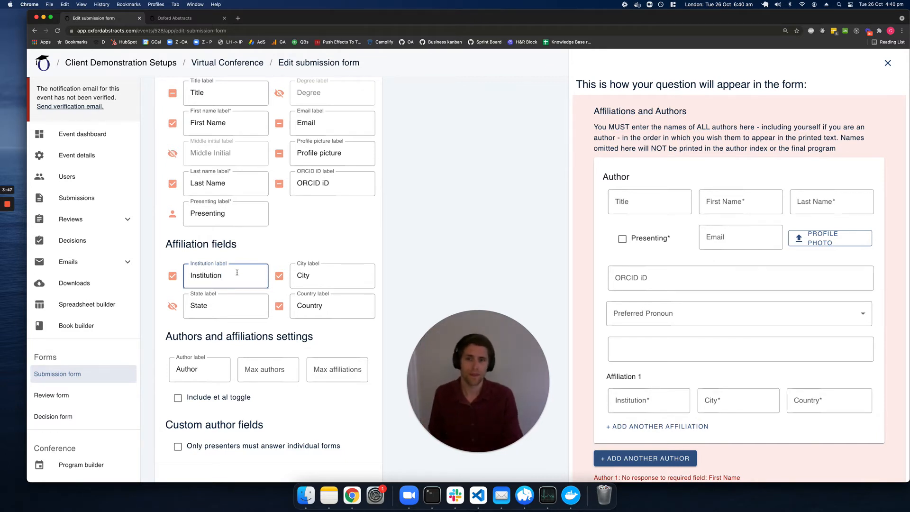
left_click(279, 276)
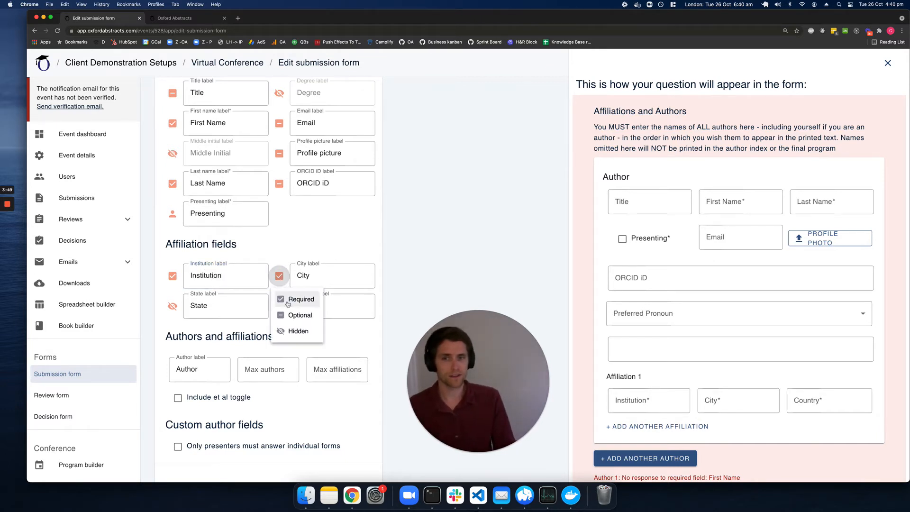
left_click(340, 334)
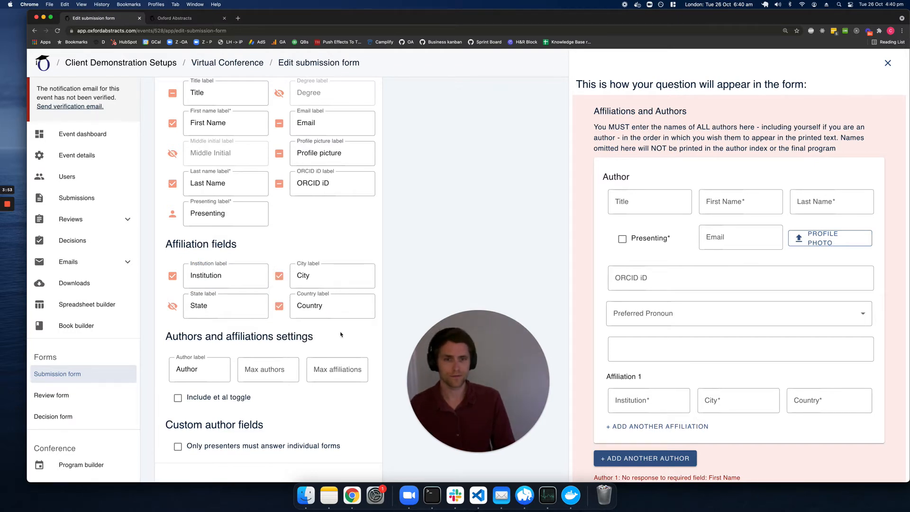
scroll(341, 335, "down", 3)
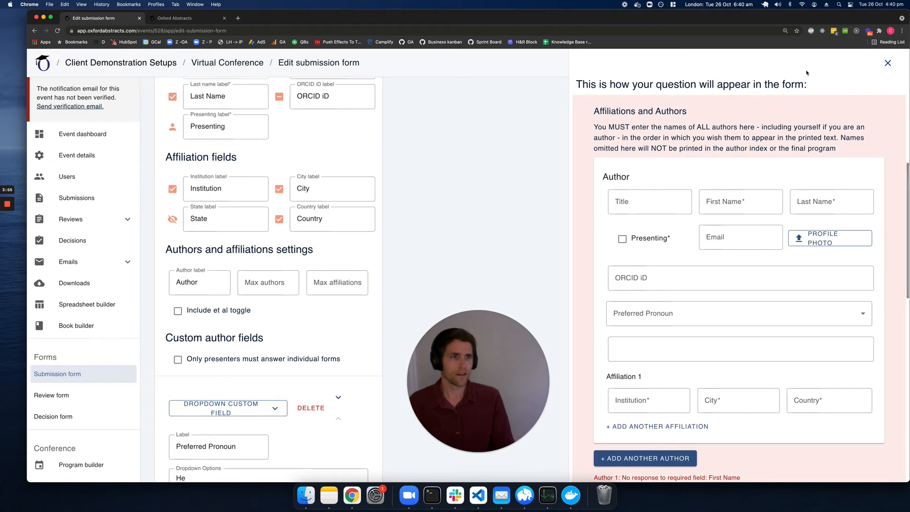
left_click(888, 63)
left_click_drag(510, 394, 833, 338)
- Try limiting submissions to 3 authors and 2 affiliations per author, and clear both limits
left_click(499, 286)
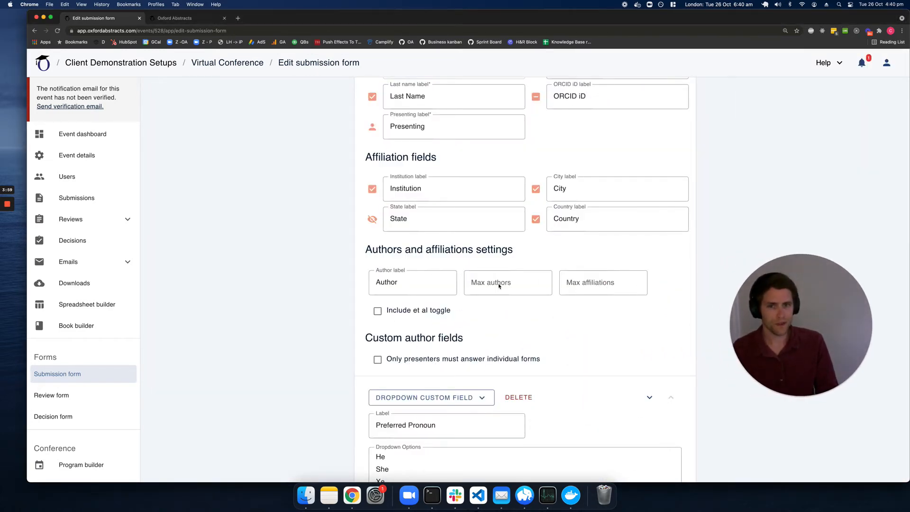
left_click(417, 284)
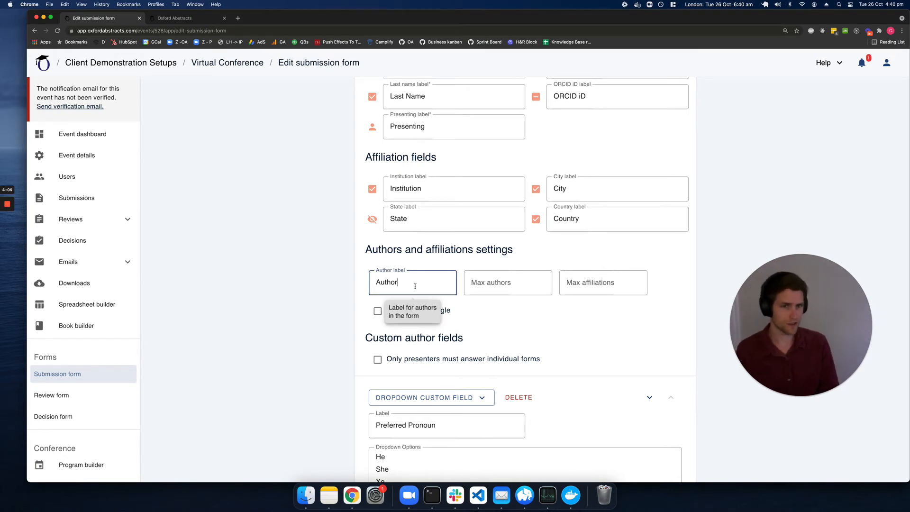
left_click(542, 283)
type("2")
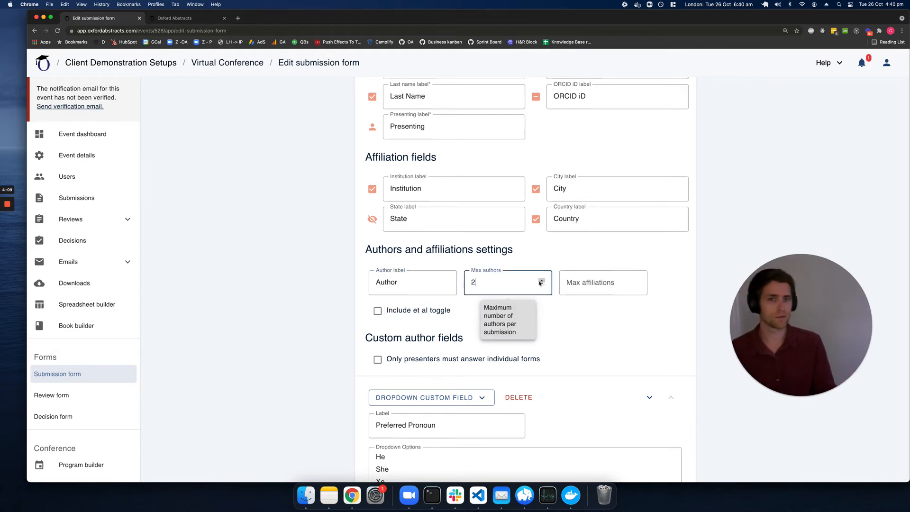
left_click(637, 283)
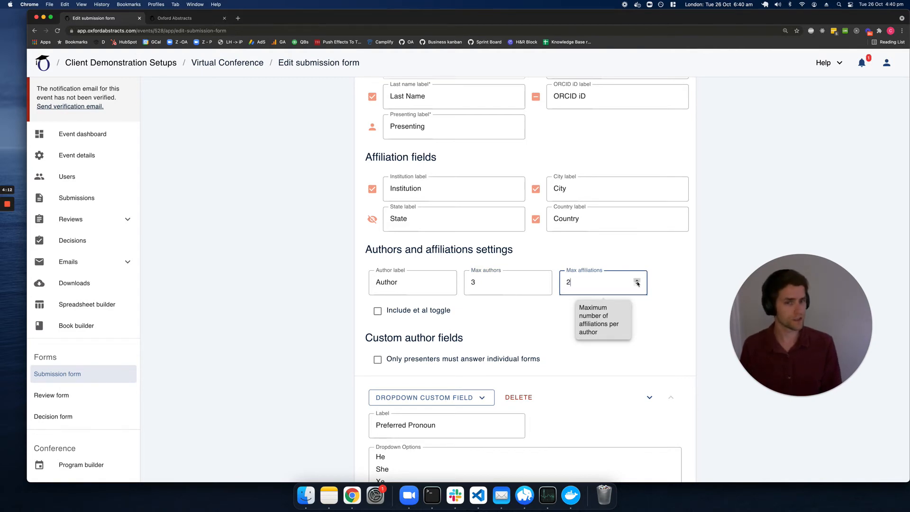
key("BackSpace")
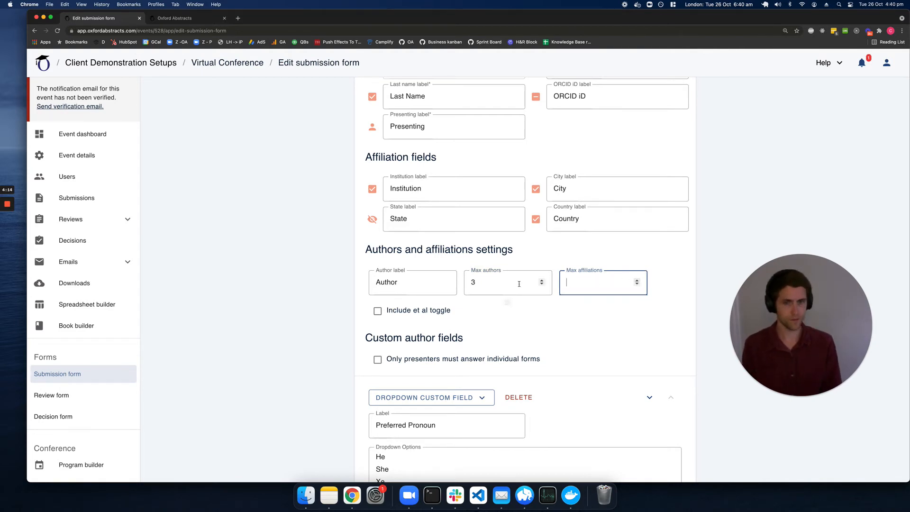
left_click(518, 283)
key("BackSpace")
left_click(567, 327)
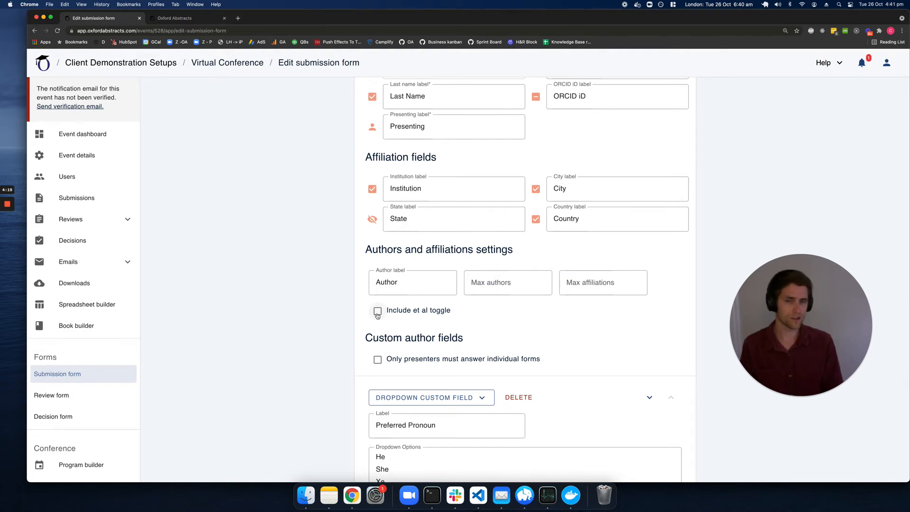
- Turn on the et al toggle in the Authors and affiliations settings and highlight its question text
left_click(378, 311)
left_click_drag(379, 336, 565, 334)
left_click_drag(835, 314, 275, 337)
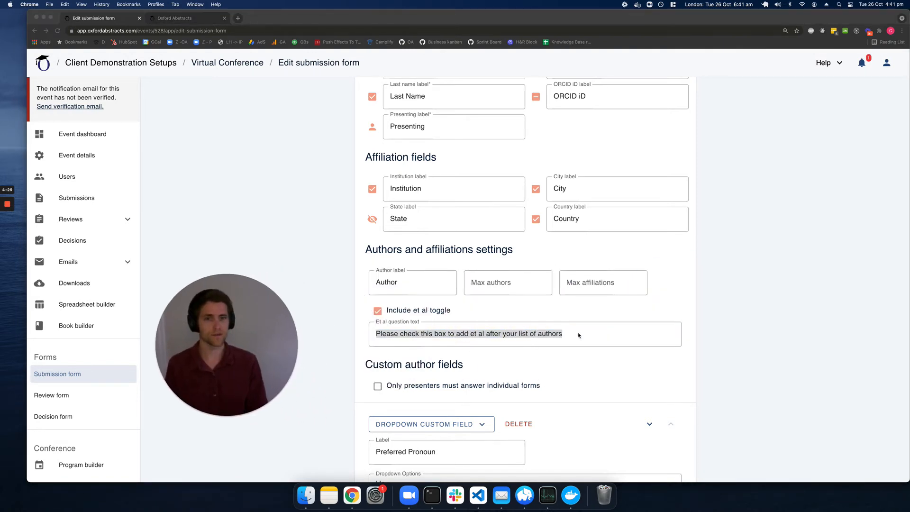
- Preview the Authors and affiliations question again and check its author form against the affiliation and et al settings
scroll(587, 350, "up", 6)
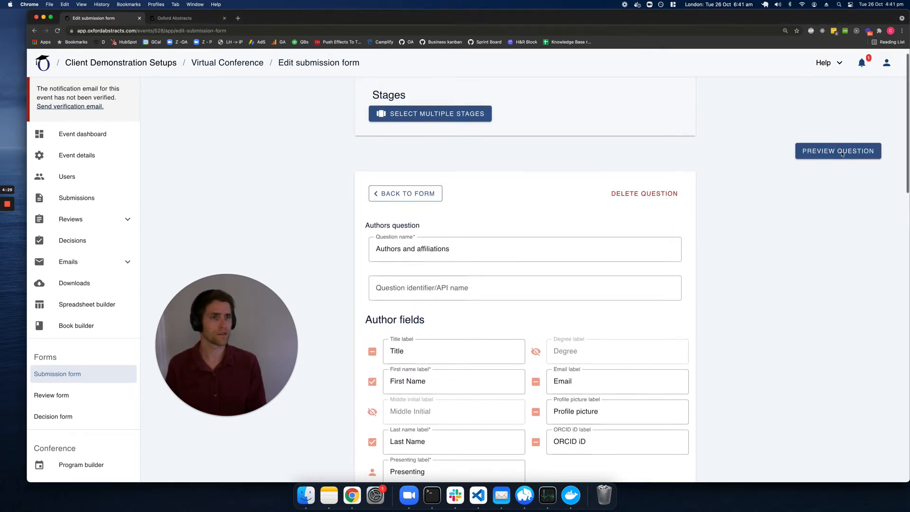
left_click(824, 151)
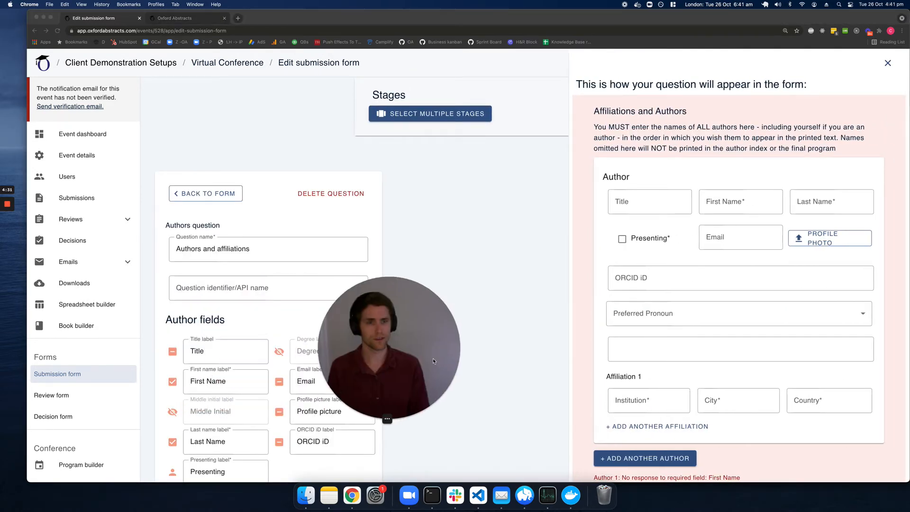
left_click_drag(259, 354, 489, 387)
scroll(717, 378, "down", 1)
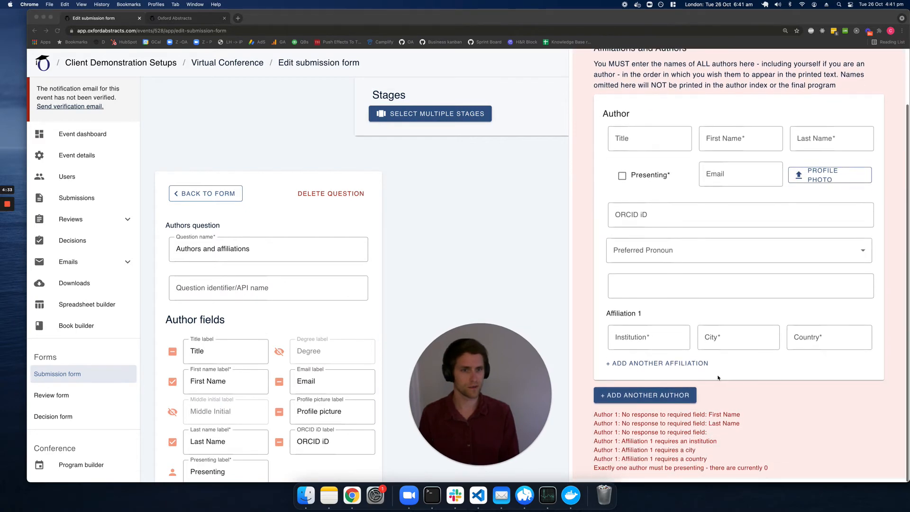
scroll(299, 392, "down", 1)
scroll(298, 392, "down", 6)
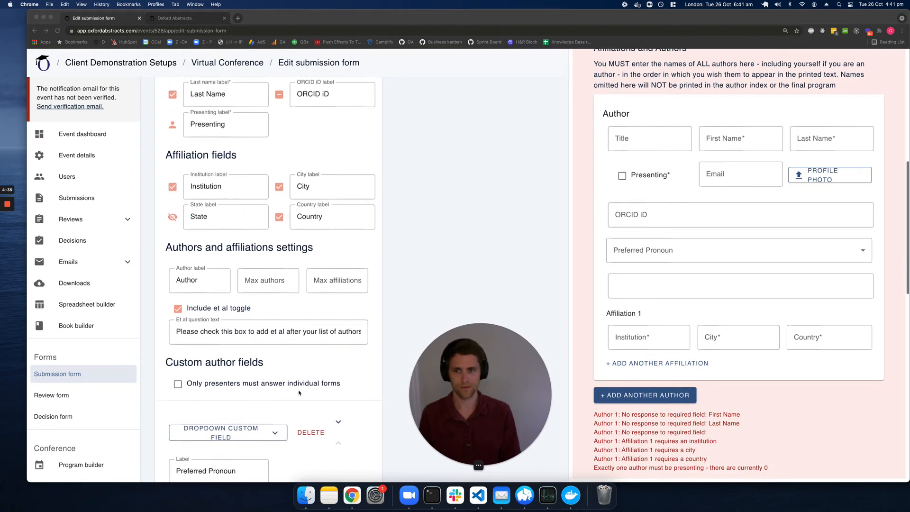
left_click(667, 339)
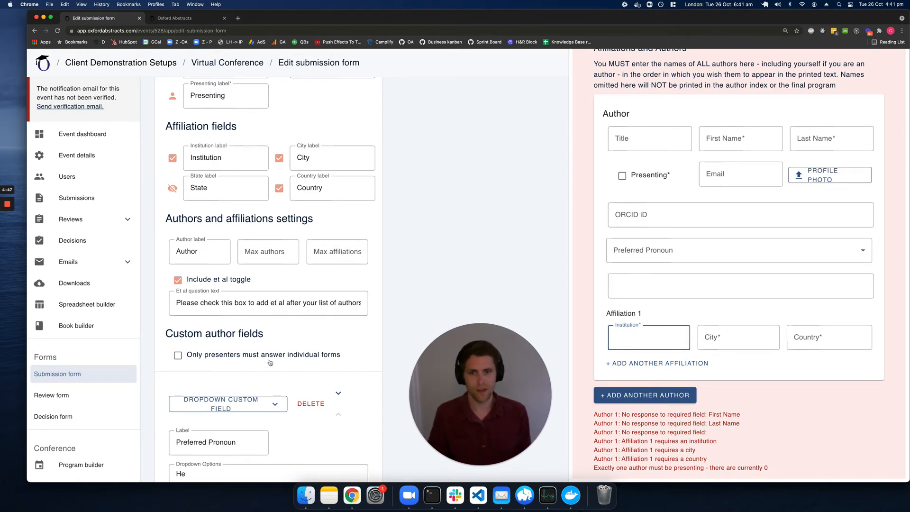
- Review the custom author fields alongside the question preview, and close the preview
scroll(300, 369, "down", 1)
scroll(300, 370, "down", 5)
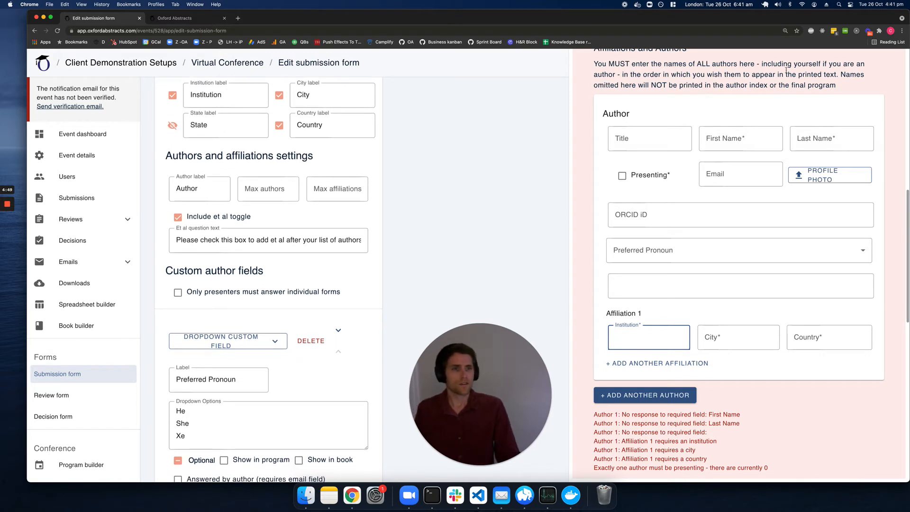
scroll(193, 209, "down", 8)
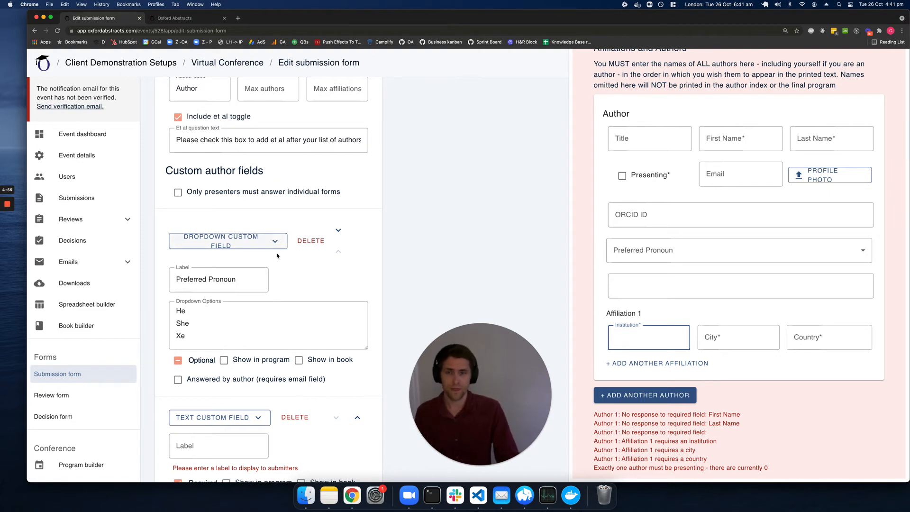
scroll(274, 265, "down", 1)
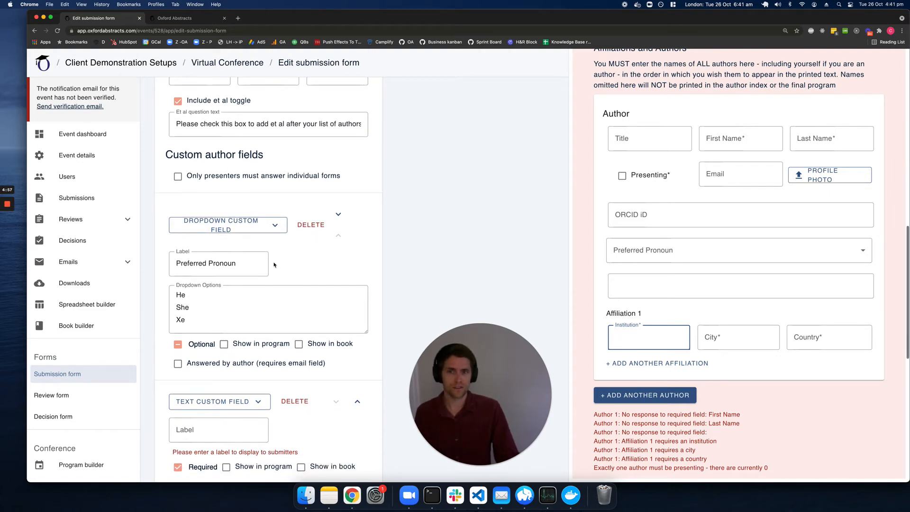
scroll(274, 265, "down", 1)
scroll(751, 155, "up", 3)
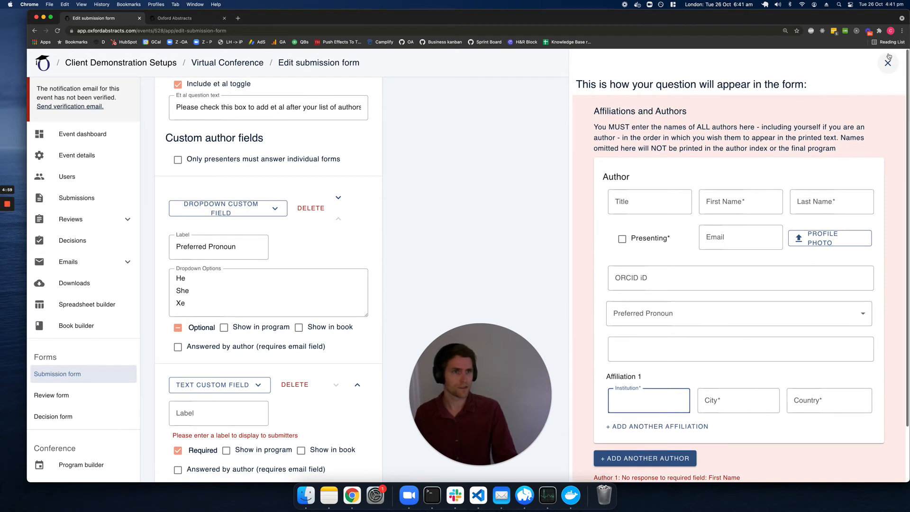
left_click(511, 411)
left_click_drag(510, 411, 849, 354)
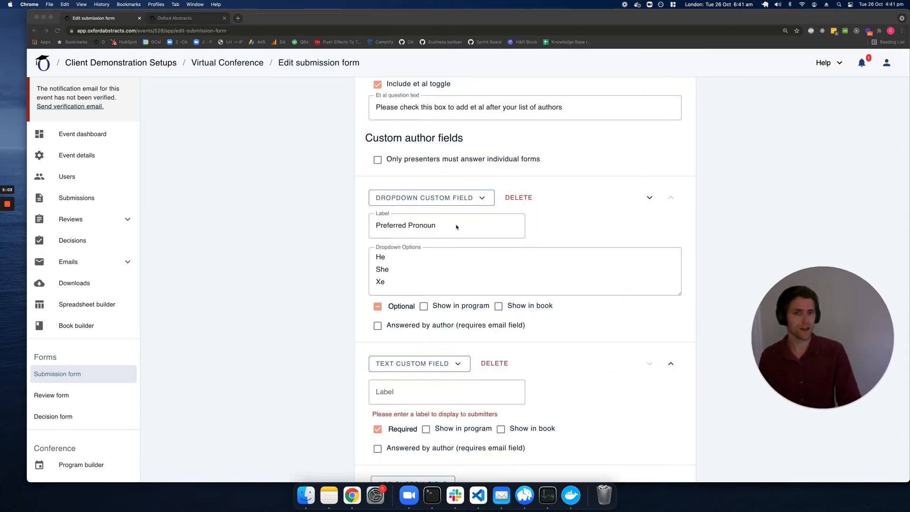
- Examine the available field types and the dropdown options of the Preferred Pronoun custom author field
left_click(455, 202)
left_click(455, 202)
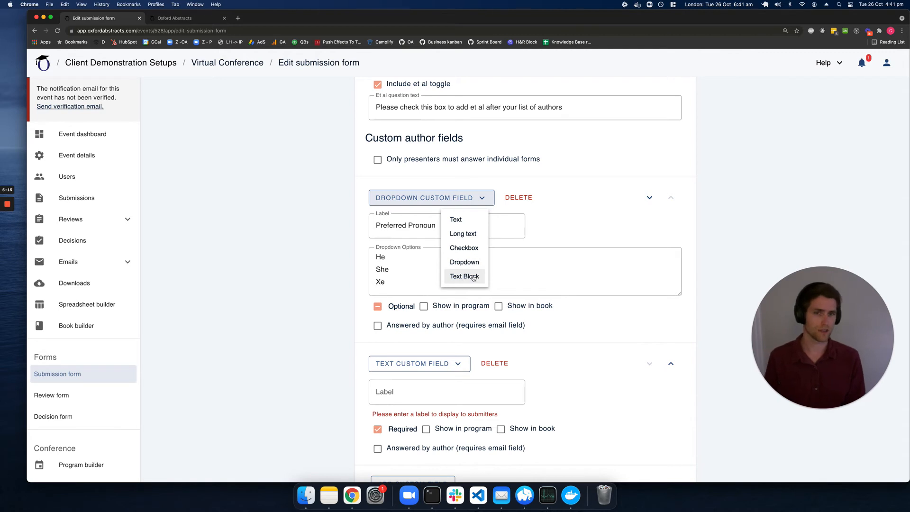
left_click(270, 326)
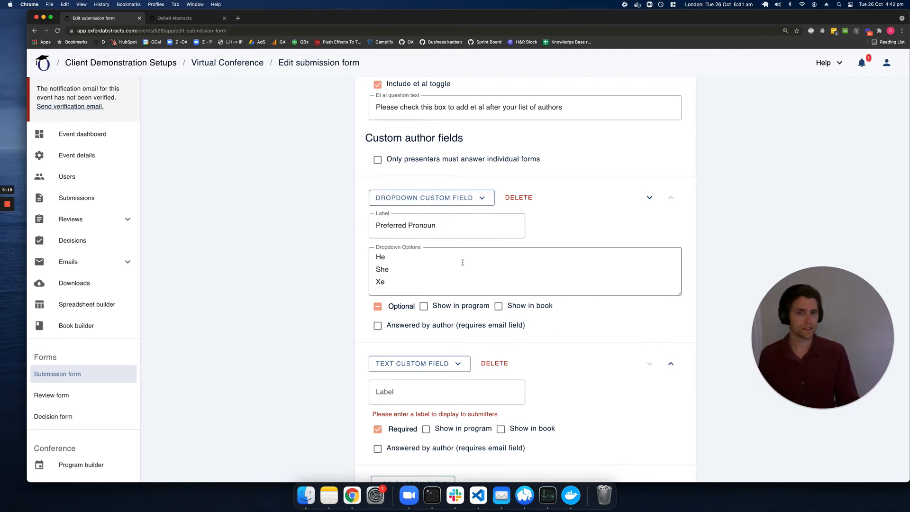
left_click_drag(374, 288, 371, 258)
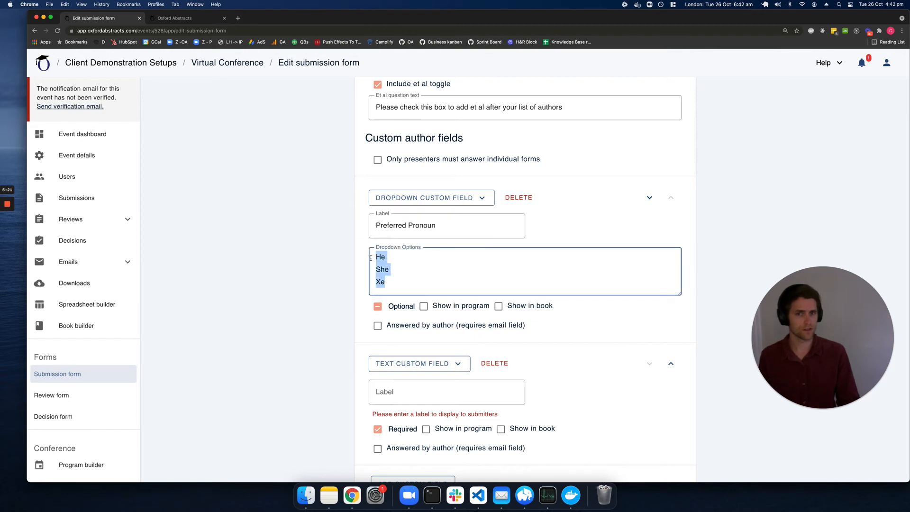
left_click(433, 277)
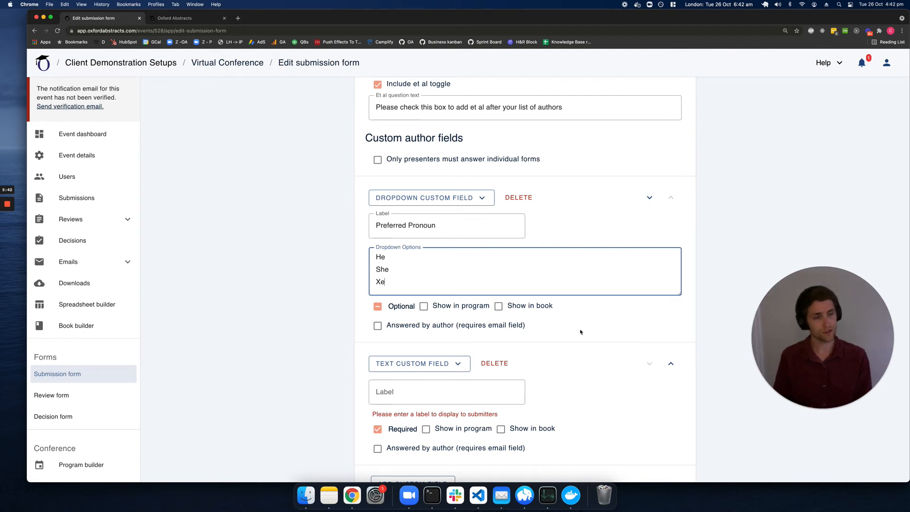
- Set the Email author field to Required
scroll(583, 322, "up", 2)
scroll(581, 332, "up", 10)
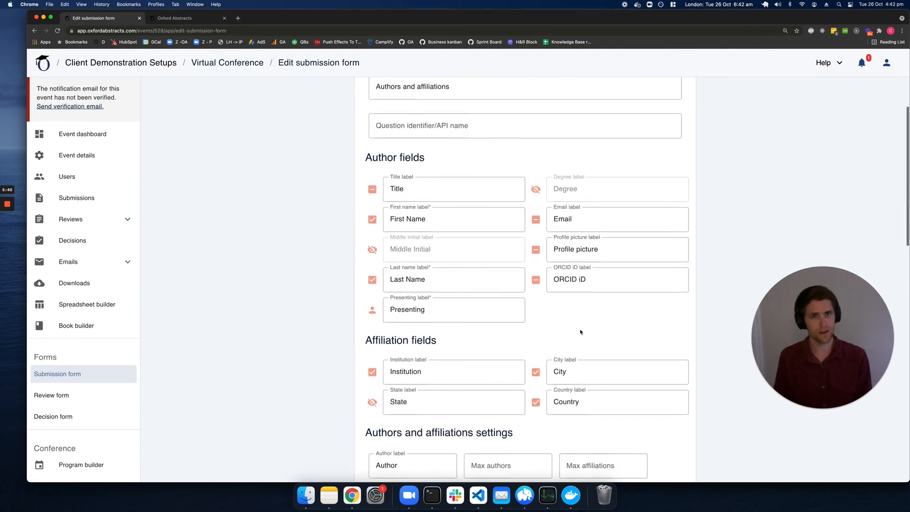
left_click(538, 233)
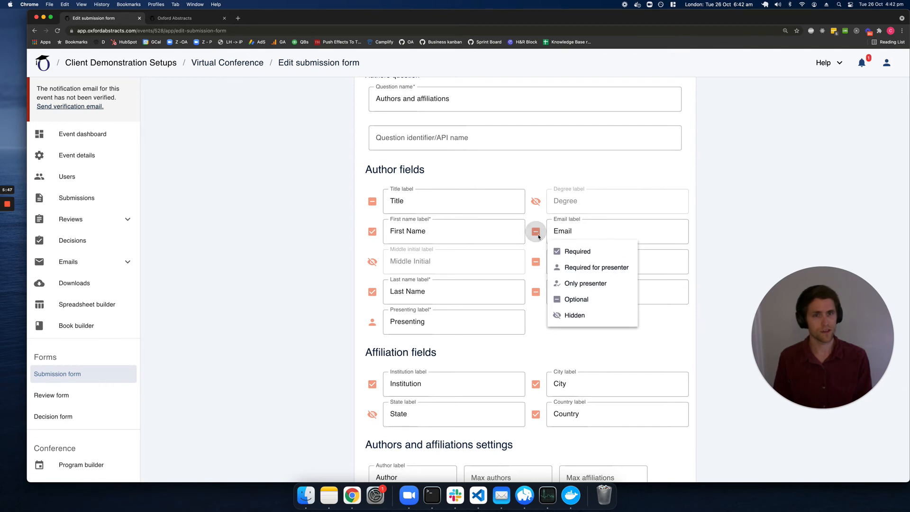
left_click(573, 252)
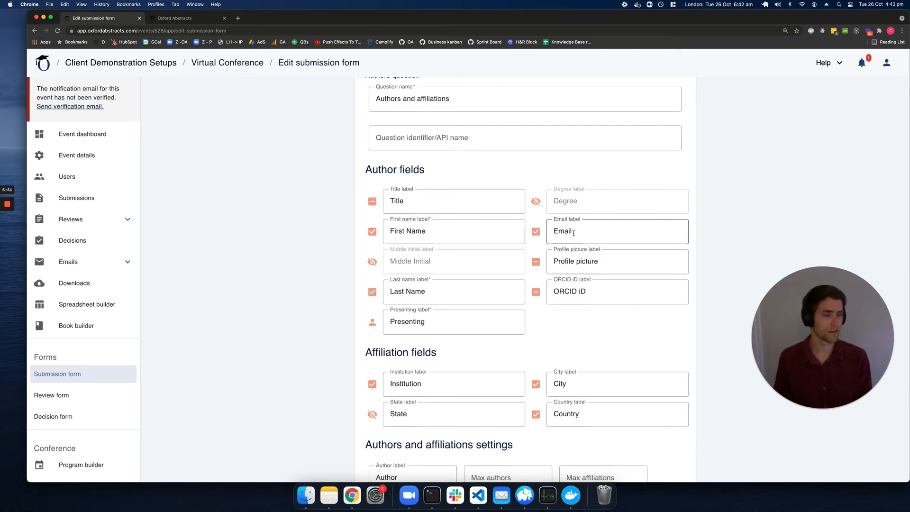
scroll(496, 325, "down", 10)
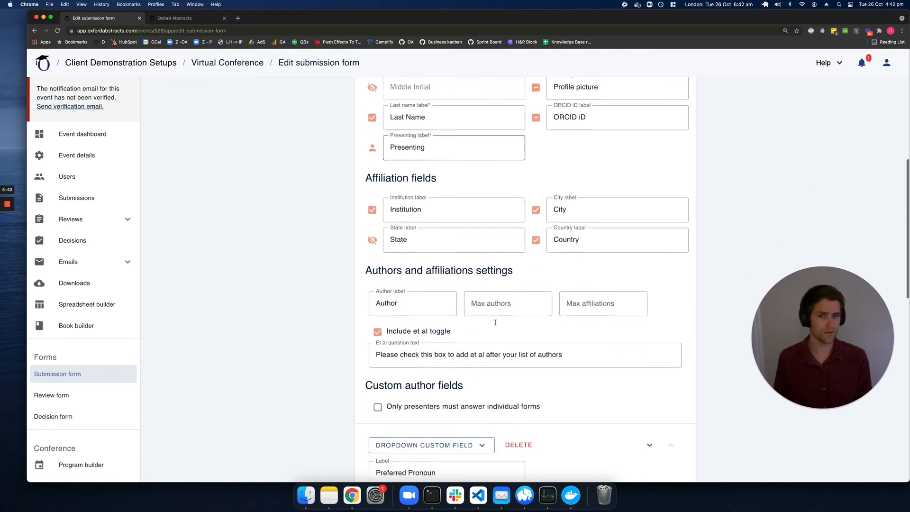
- Turn on Answered by author for the Preferred Pronoun custom field, and turn it off again
scroll(496, 325, "down", 5)
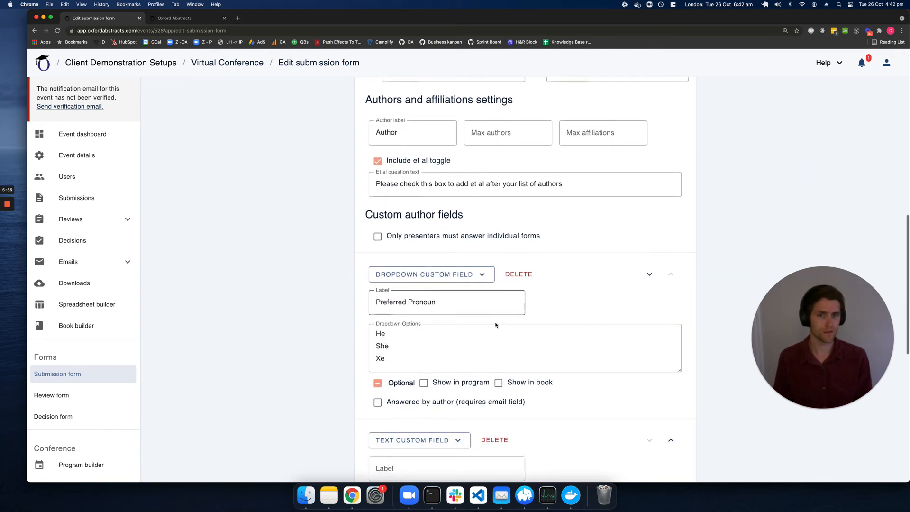
scroll(429, 382, "down", 2)
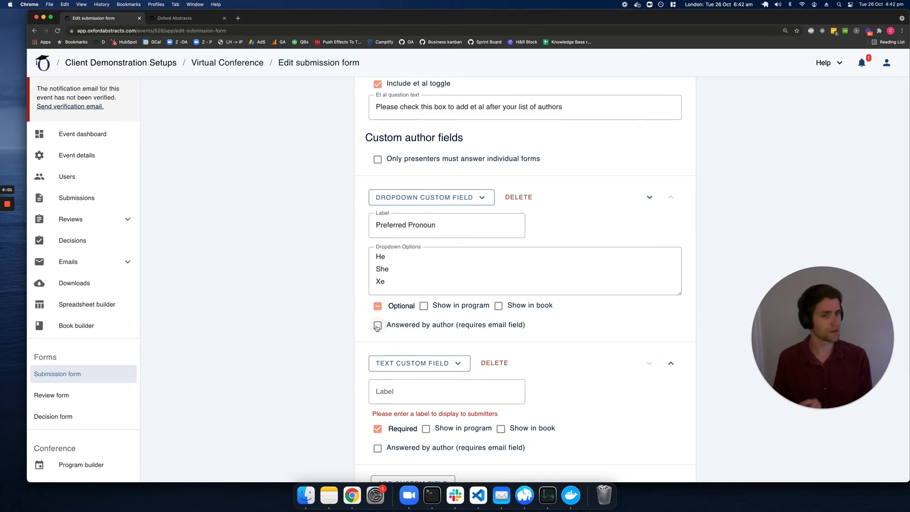
left_click(378, 327)
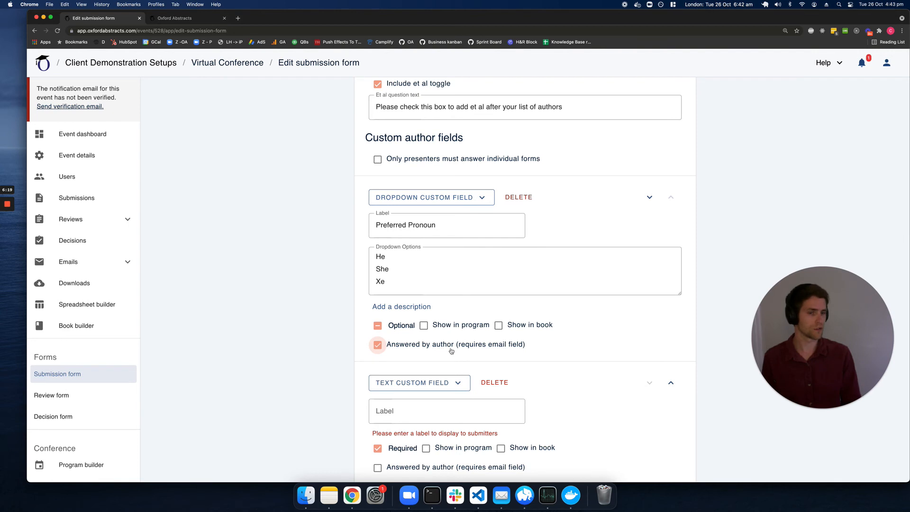
left_click(377, 348)
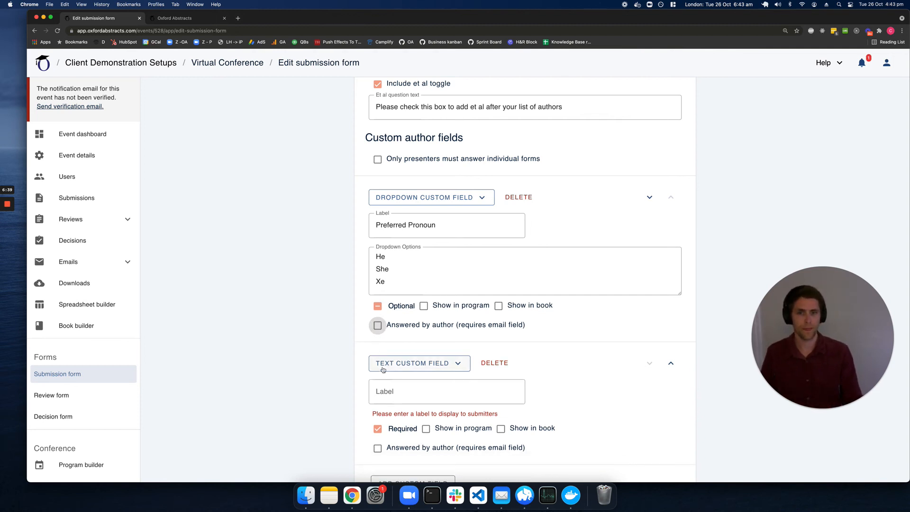
- Check the field types available for the unlabelled text custom field, keeping its type as Text
scroll(403, 411, "down", 2)
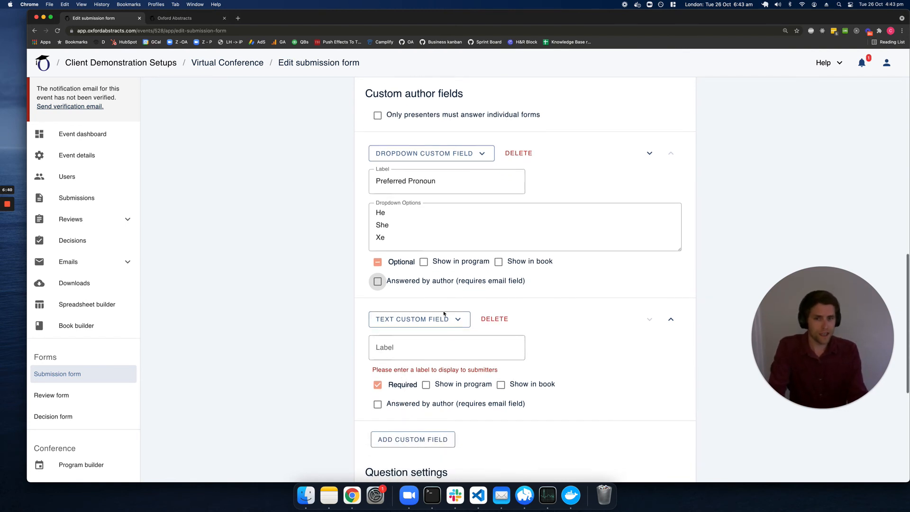
scroll(468, 423, "down", 1)
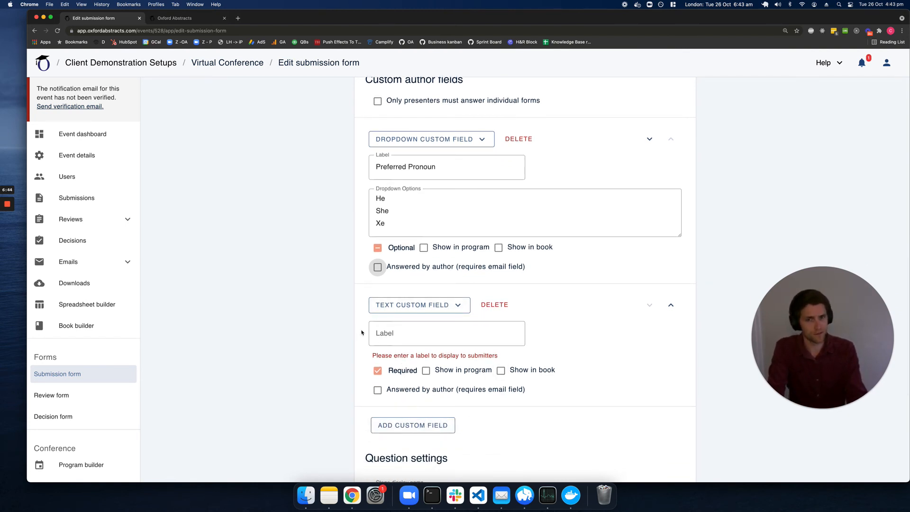
left_click(441, 305)
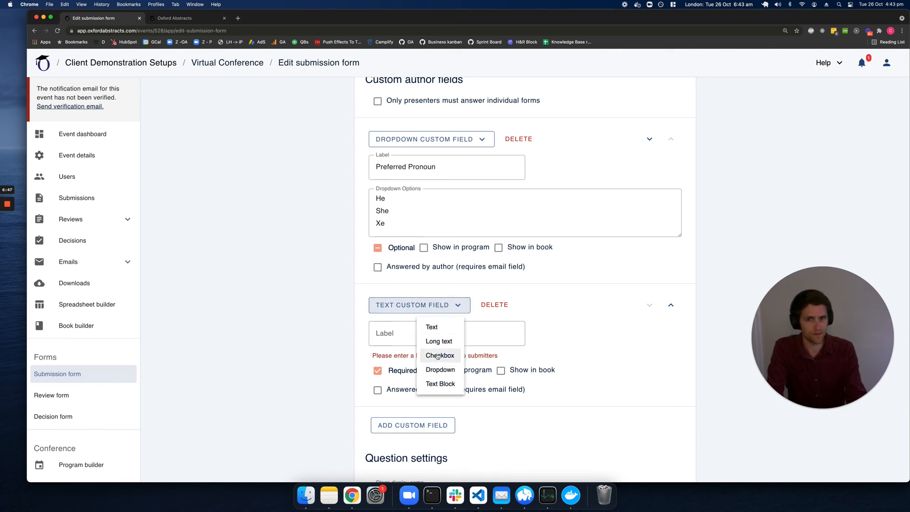
left_click(308, 349)
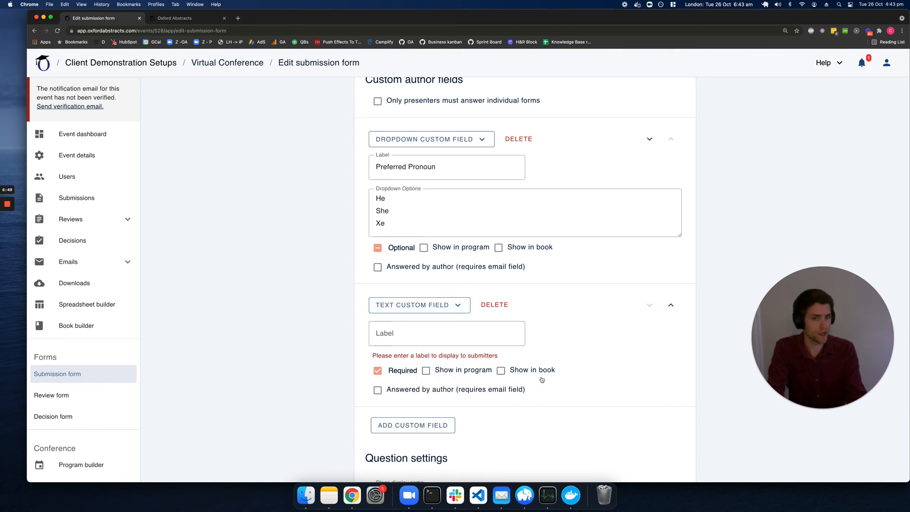
- Review the question settings, covering the stage display name and the description text on entering all authors' names
scroll(542, 379, "down", 2)
scroll(543, 379, "down", 5)
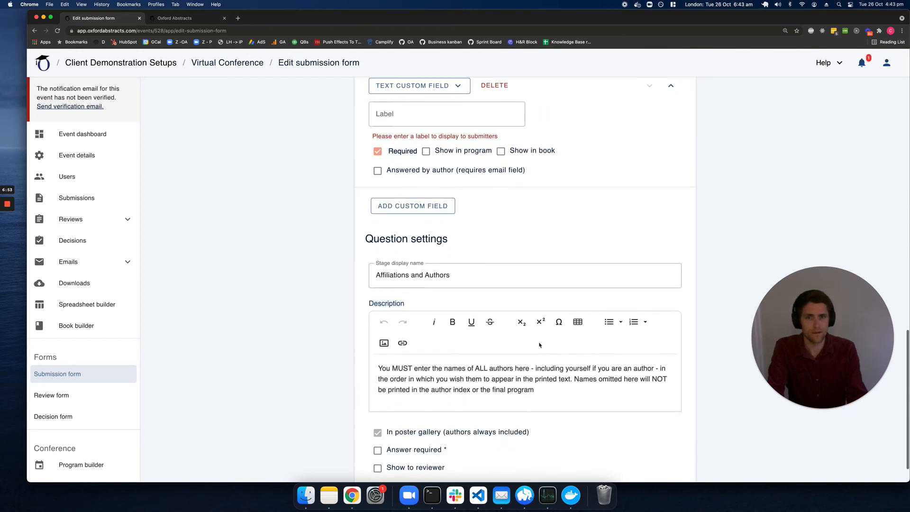
mouse_move(394, 273)
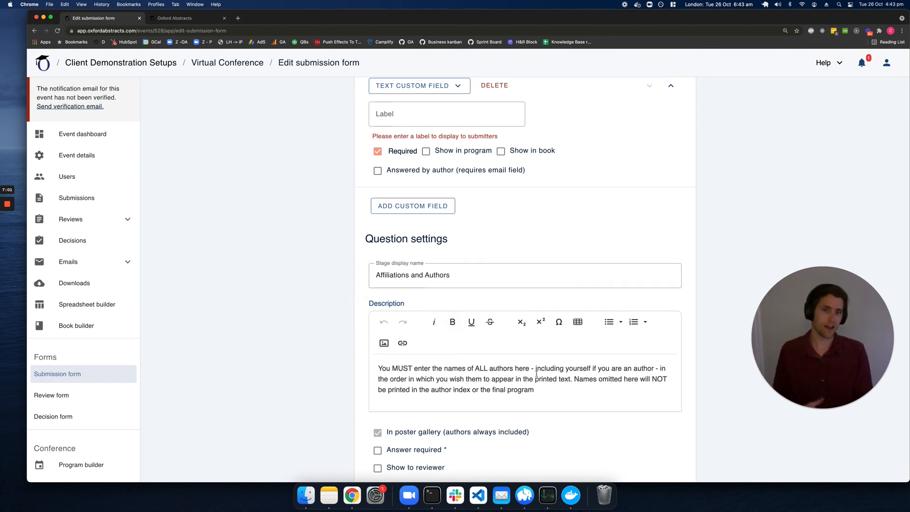
left_click_drag(550, 391, 375, 368)
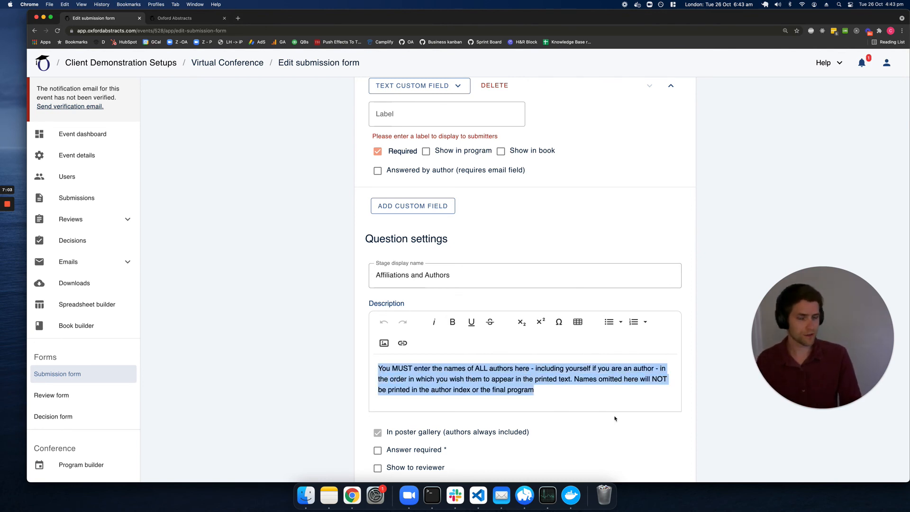
left_click(589, 414)
- Turn on Answer required and Show to reviewer for the question, and turn both off again
scroll(588, 413, "down", 2)
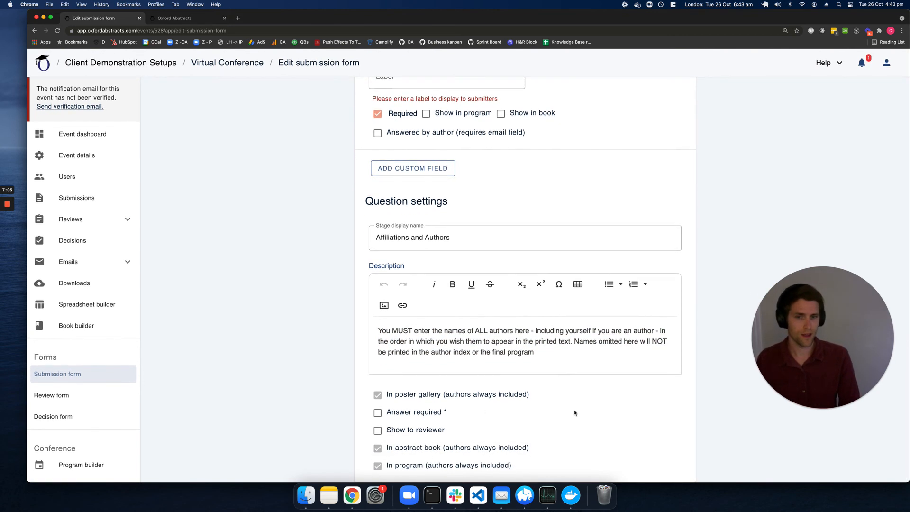
left_click(380, 415)
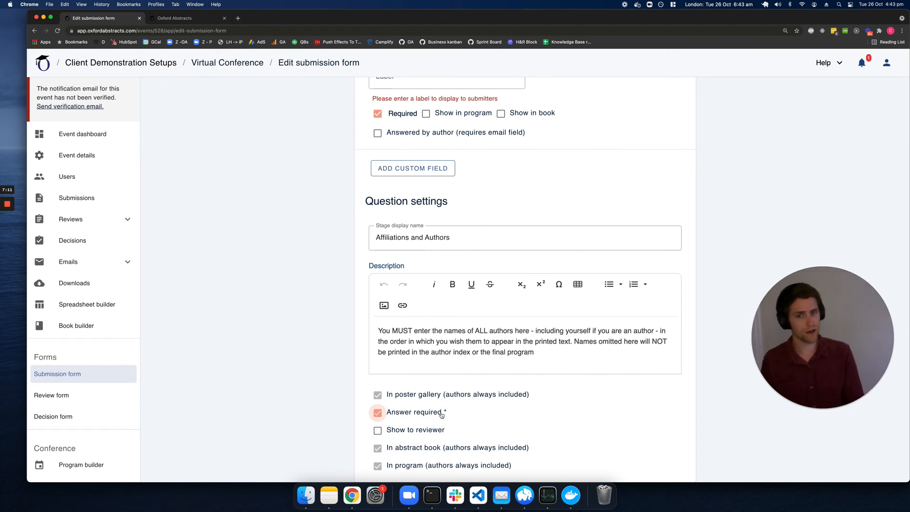
left_click(378, 432)
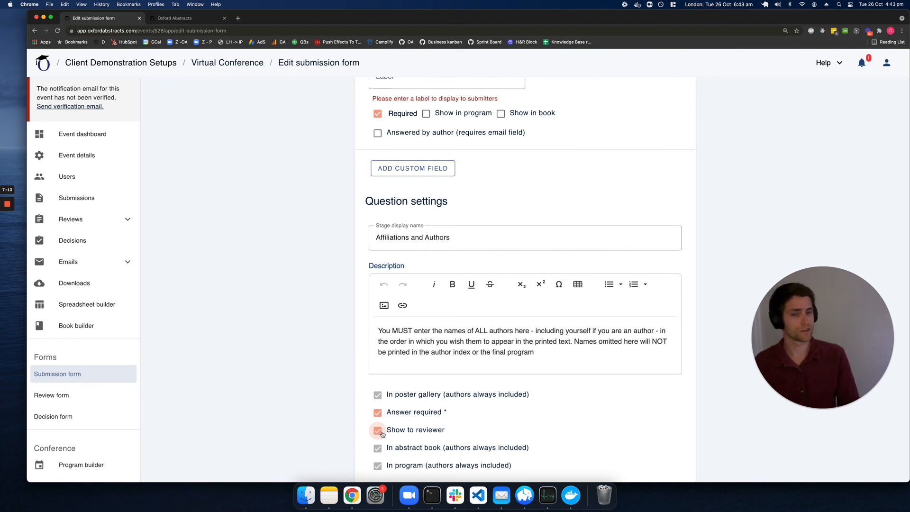
left_click(378, 431)
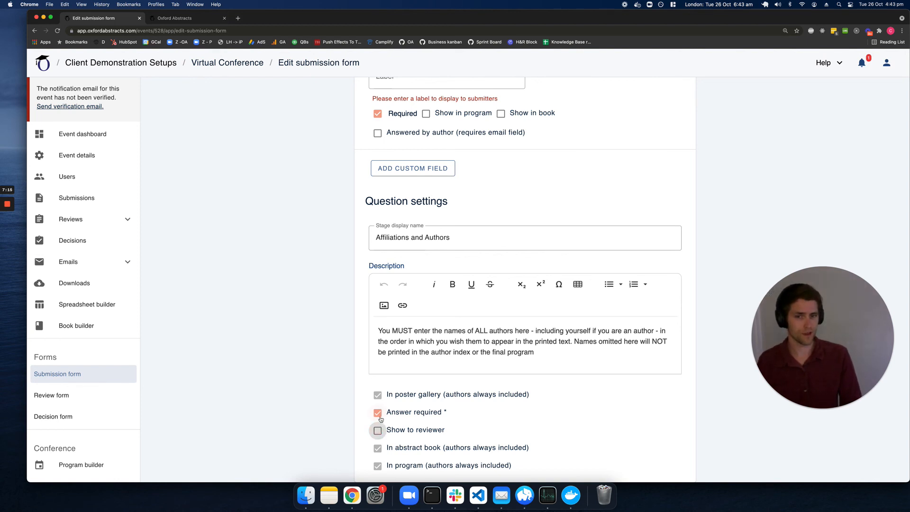
left_click(378, 413)
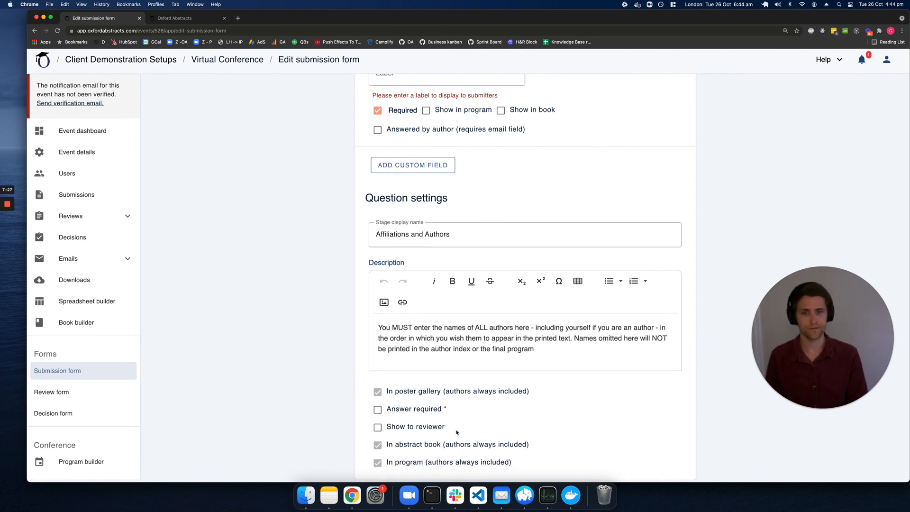
- Preview the Authors and affiliations question and review its description, author form and custom fields
scroll(457, 432, "up", 3)
scroll(456, 432, "up", 10)
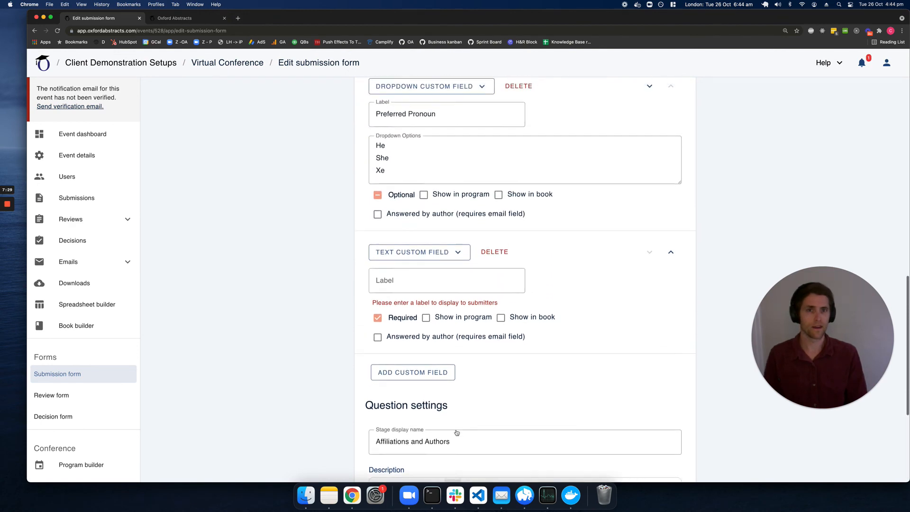
scroll(456, 432, "up", 5)
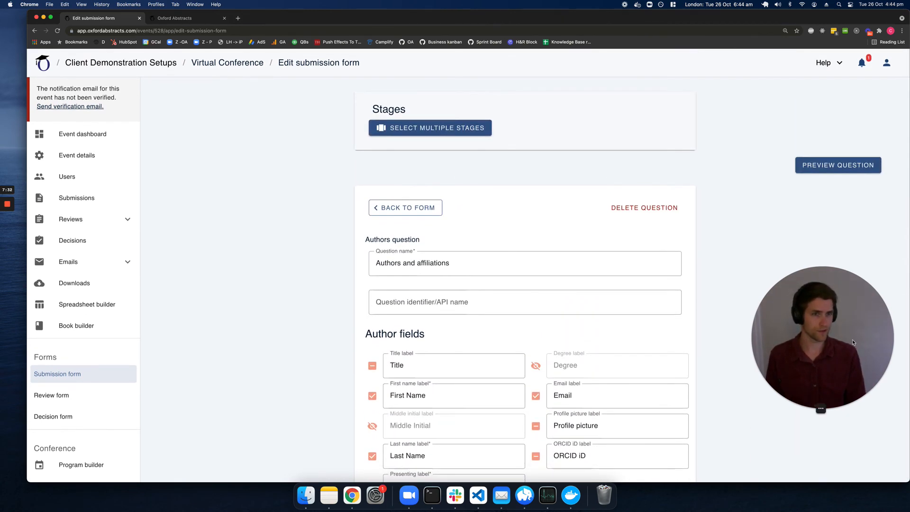
left_click_drag(853, 343, 285, 351)
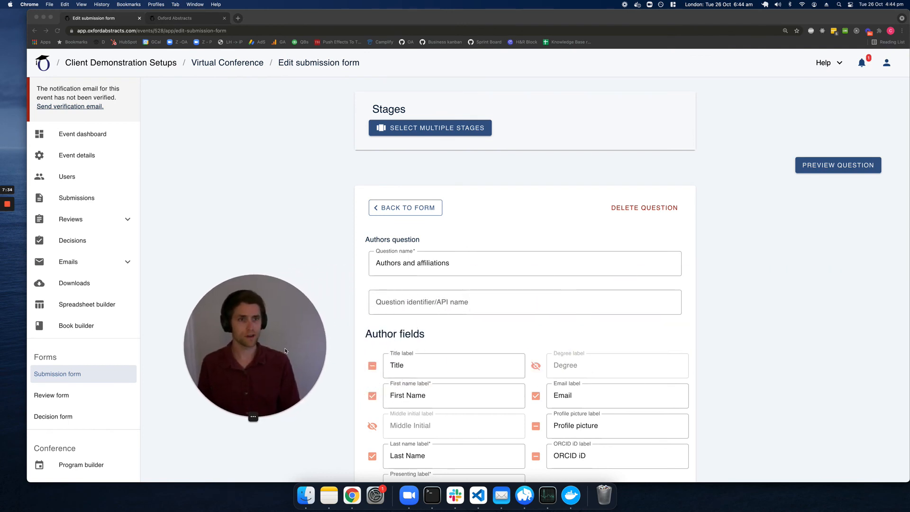
left_click(826, 172)
left_click(826, 171)
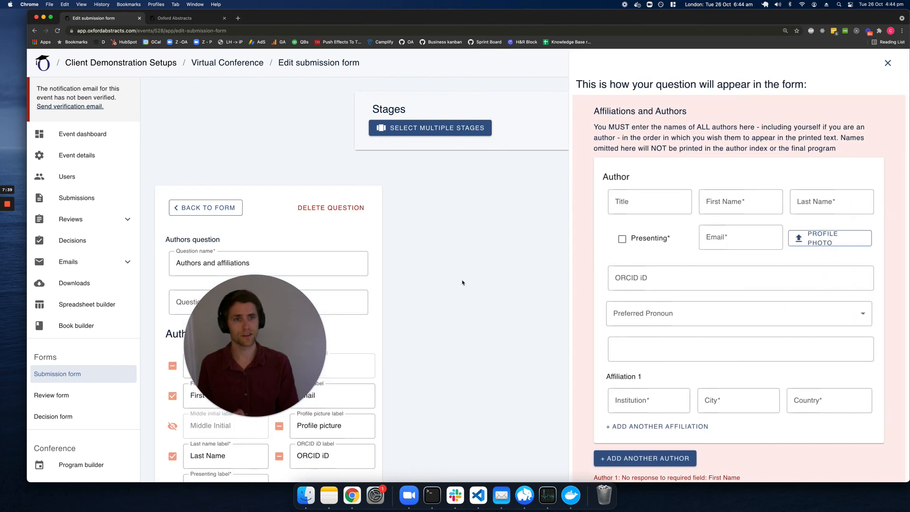
left_click_drag(282, 346, 500, 361)
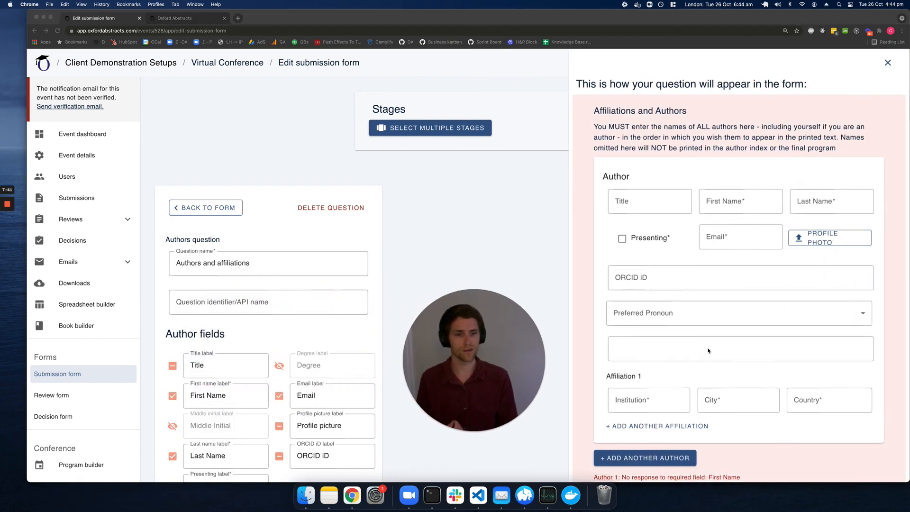
scroll(709, 350, "down", 2)
scroll(709, 350, "up", 2)
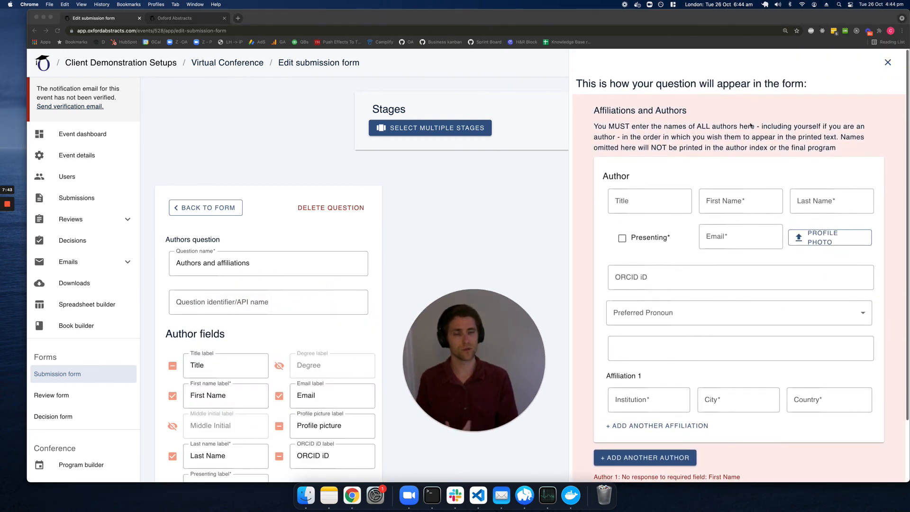